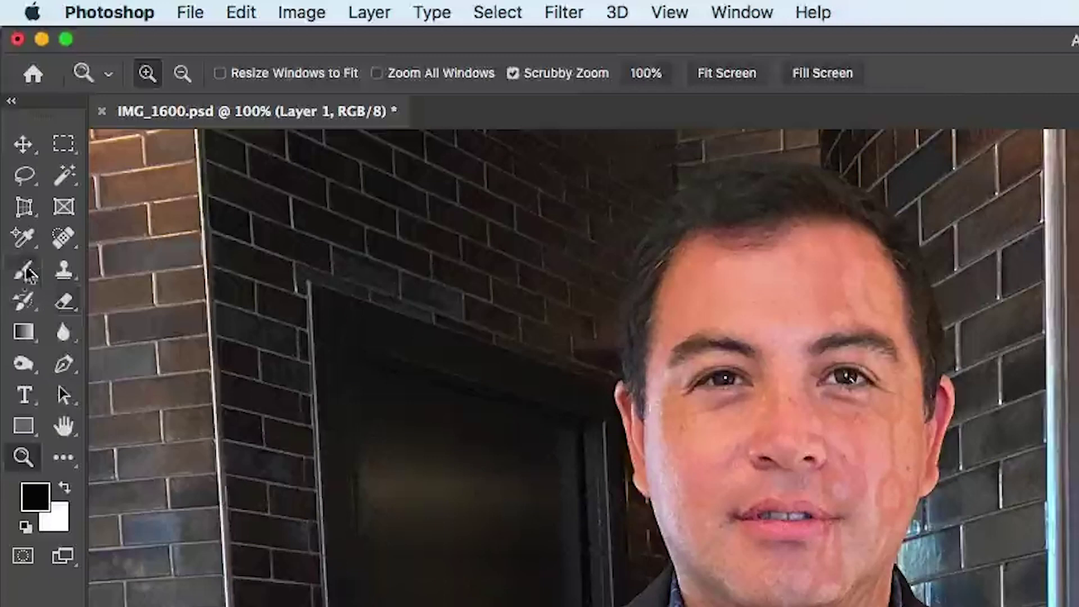
- Set up the Brush tool with the Soft Round preset at 0% hardness and a flow of 10%
{"action": "left_click", "coordinate": [12, 128]}
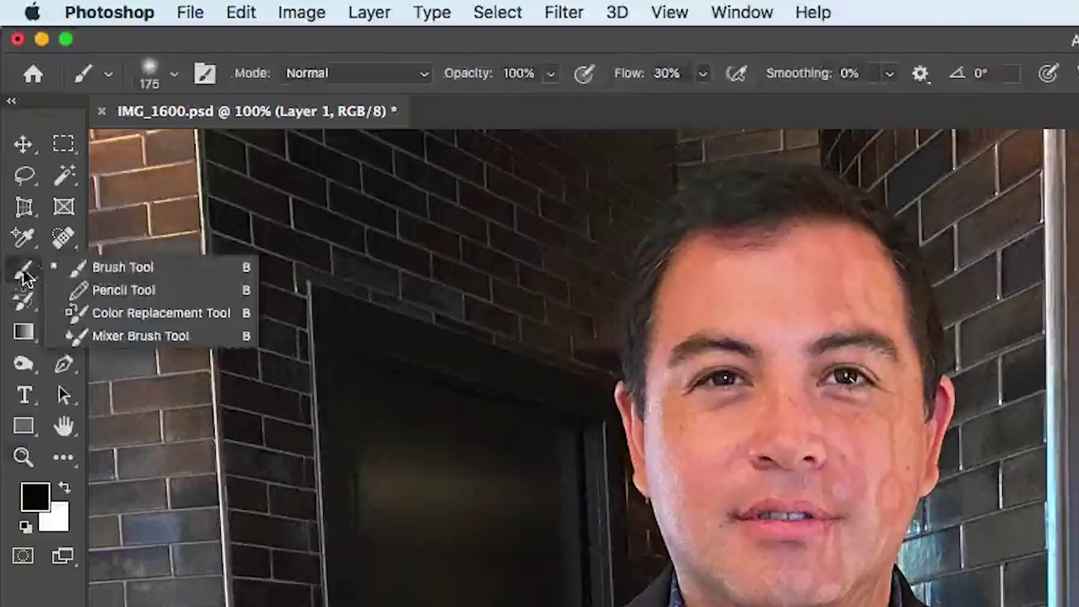
{"action": "left_click", "coordinate": [97, 270]}
{"action": "left_click", "coordinate": [178, 80]}
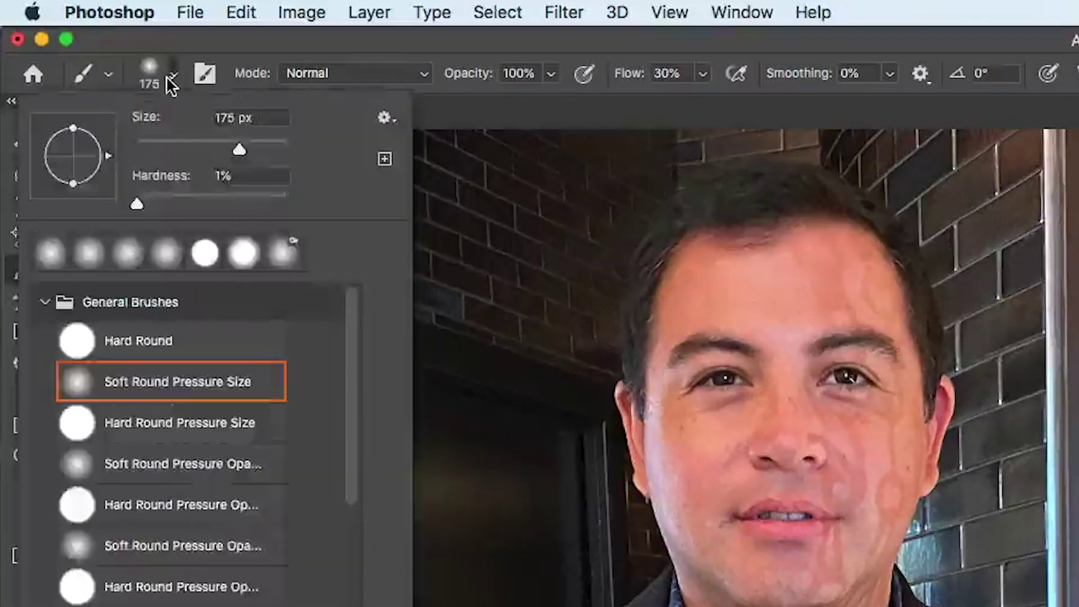
{"action": "left_click", "coordinate": [175, 606]}
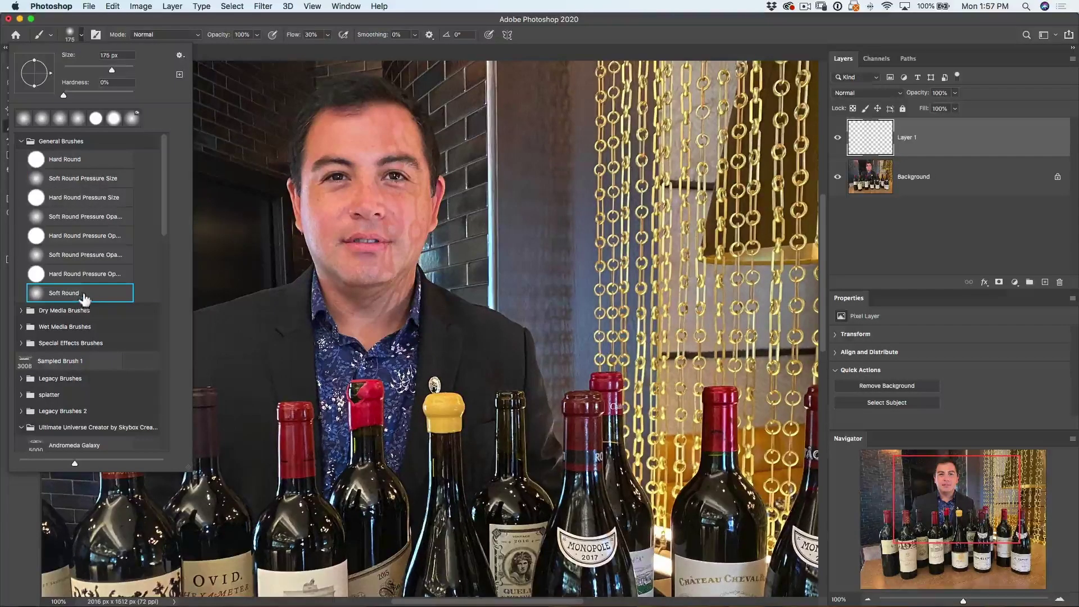
{"action": "left_click", "coordinate": [157, 20]}
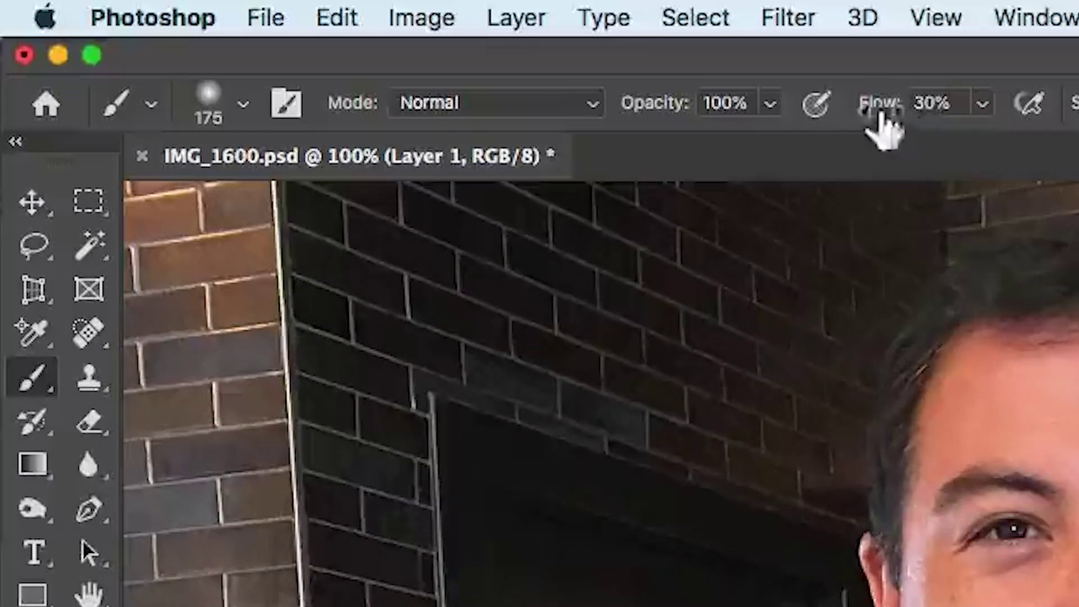
{"action": "key", "text": "shift+1"}
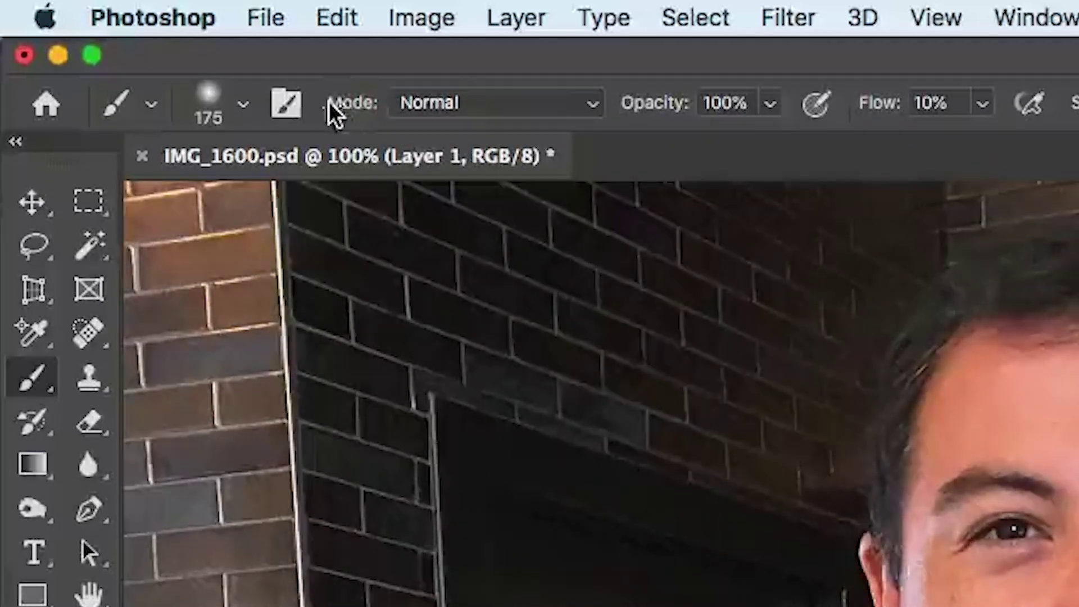
- Enable Transfer for the brush with its opacity jitter controlled by Pen Pressure
{"action": "left_click", "coordinate": [292, 101]}
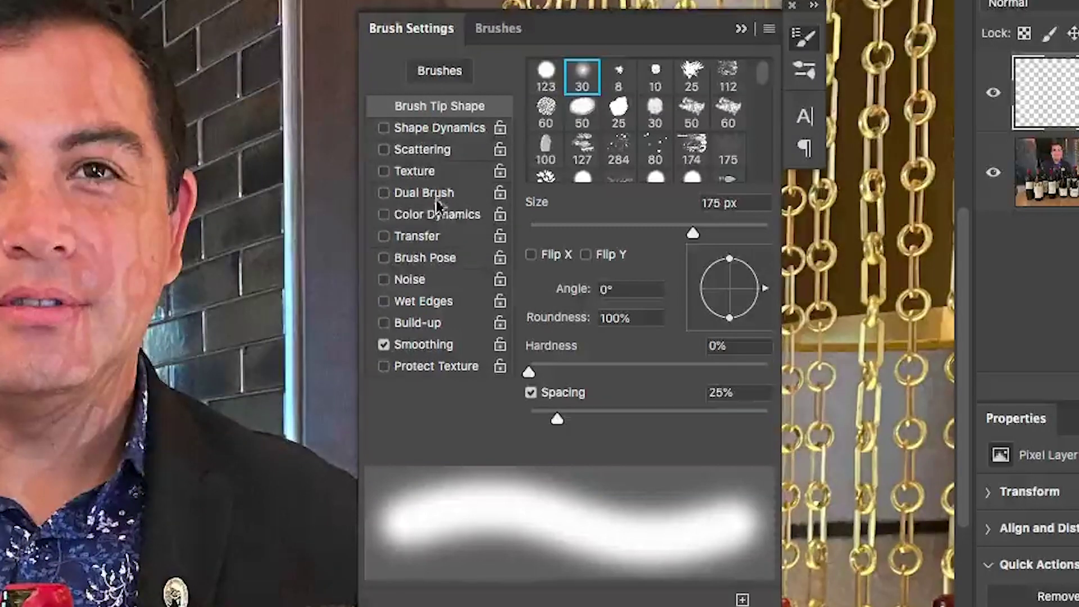
{"action": "left_click", "coordinate": [434, 236]}
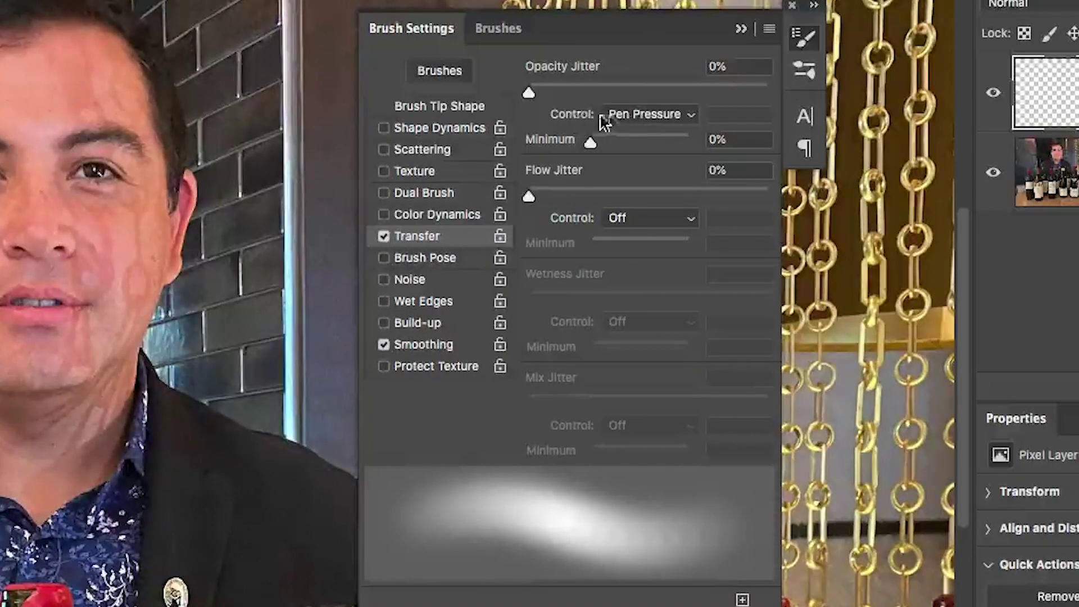
{"action": "left_click", "coordinate": [637, 113]}
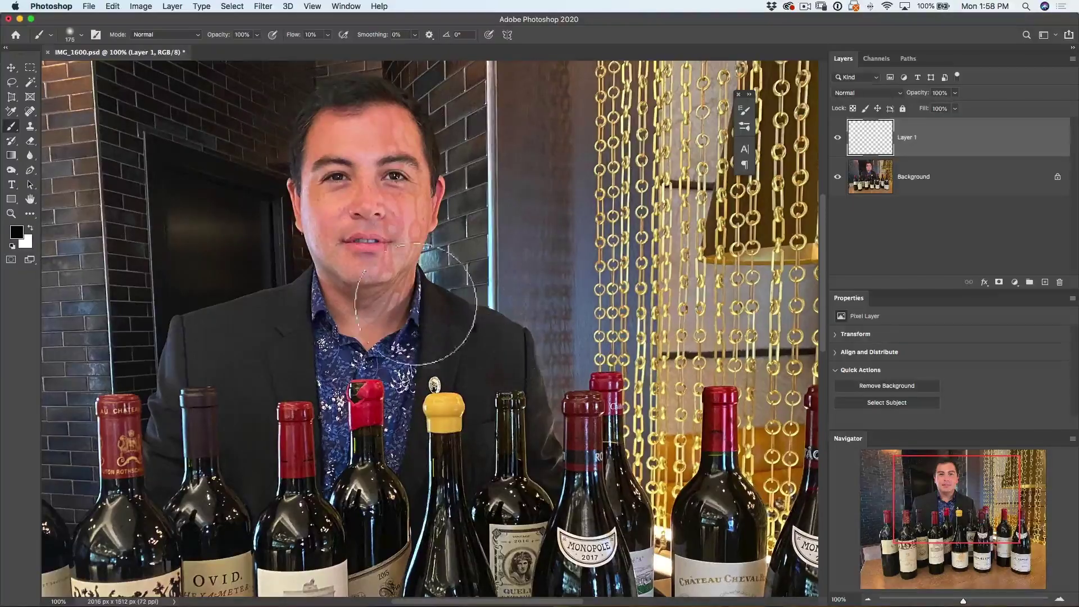
- Reduce the brush size to 15 px for painting small areas of the face
{"action": "key", "text": "["}
{"action": "key", "text": "["}
{"action": "key", "text": "["}
{"action": "key", "text": "["}
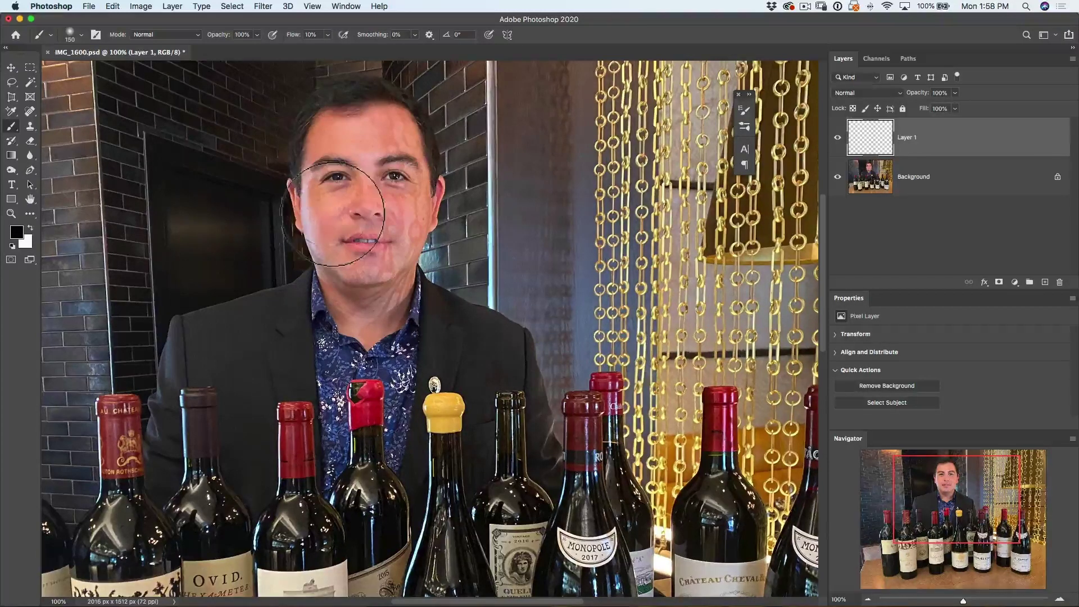
{"action": "key", "text": "bracketleft"}
{"action": "key", "text": "bracketleft"}
{"action": "key", "text": "bracketleft"}
{"action": "key", "text": "bracketleft"}
{"action": "key", "text": "bracketleft"}
{"action": "key", "text": "bracketleft"}
{"action": "key", "text": "bracketleft"}
{"action": "key", "text": "bracketleft"}
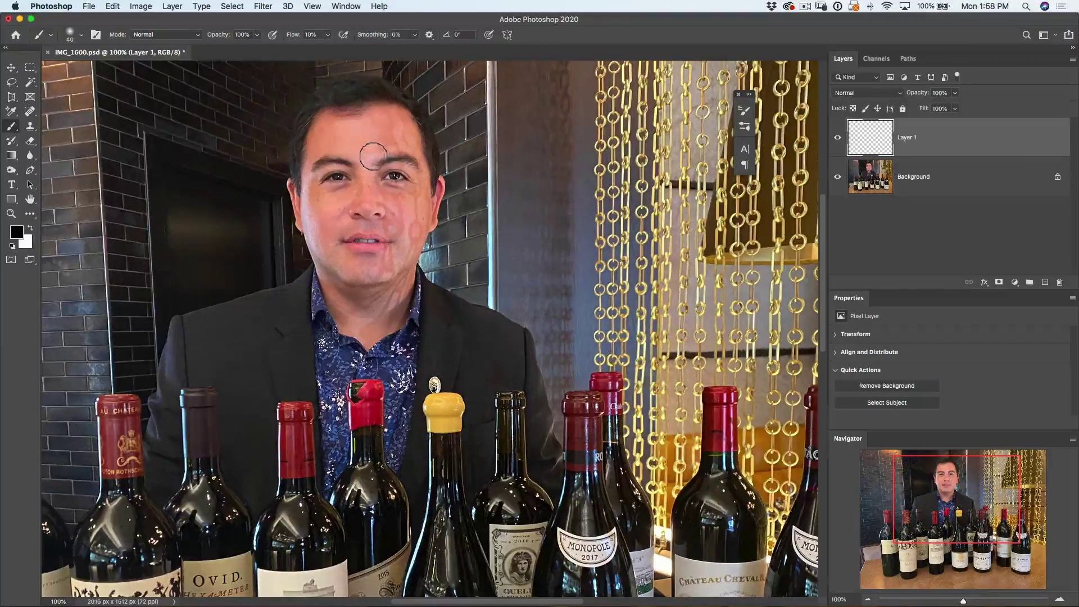
{"action": "key", "text": "bracketleft"}
{"action": "key", "text": "bracketleft"}
{"action": "key", "text": "bracketleft"}
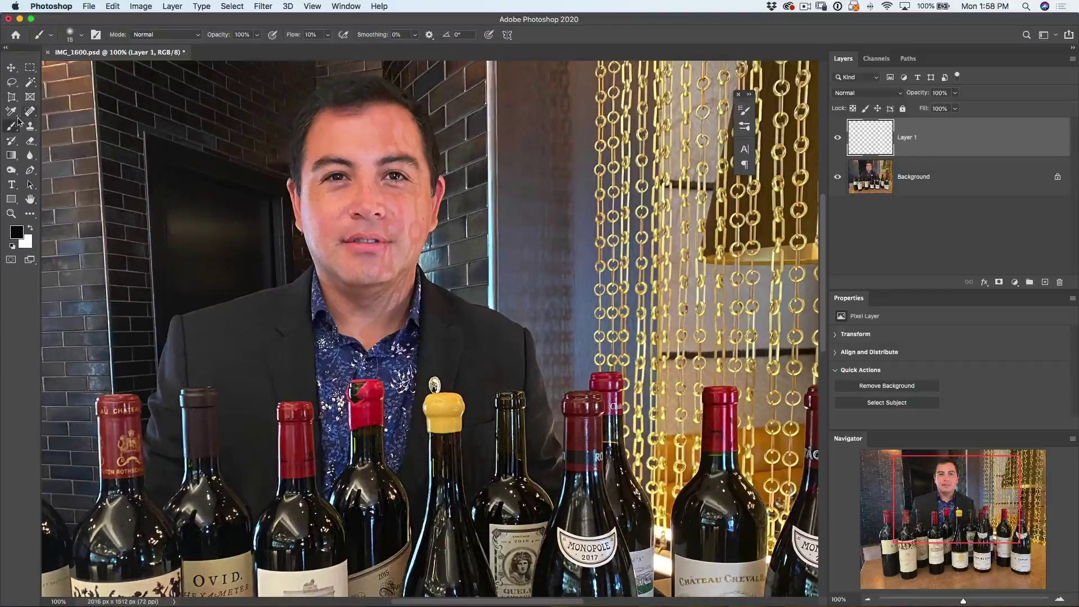
- Set the Eyedropper to a 5 by 5 Average sample size and to sample Current & Below
{"action": "left_click", "coordinate": [13, 112]}
{"action": "left_click", "coordinate": [36, 112]}
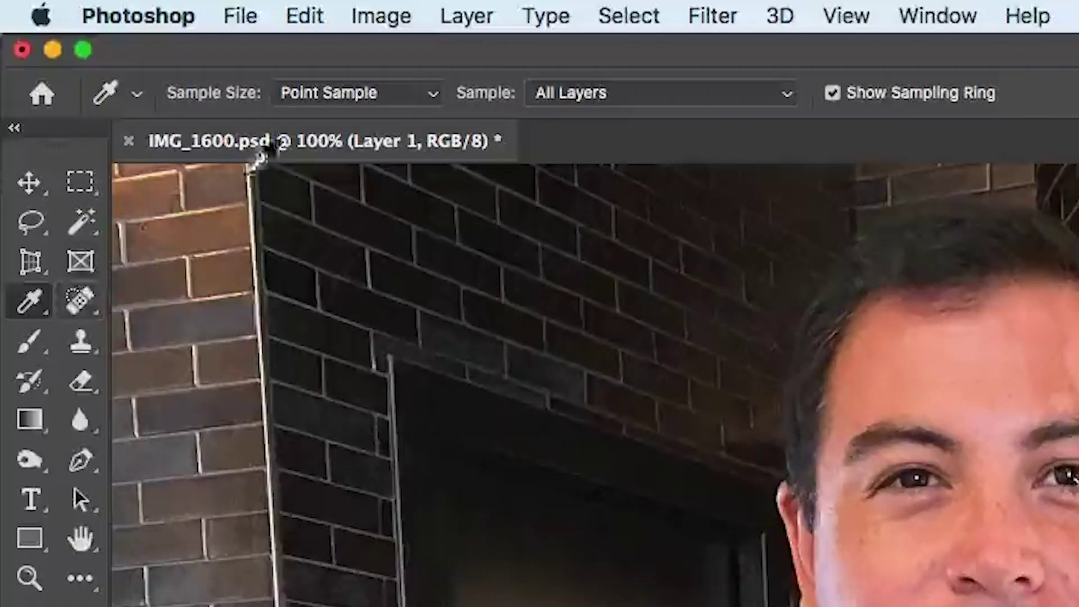
{"action": "left_click", "coordinate": [340, 96]}
{"action": "left_click", "coordinate": [346, 159]}
{"action": "left_click", "coordinate": [357, 100]}
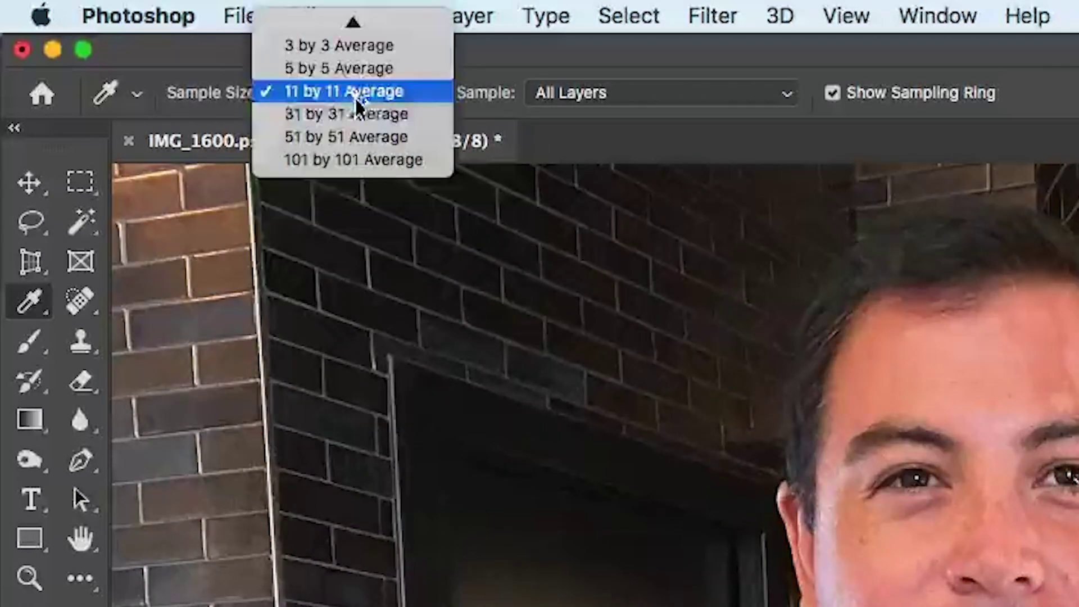
{"action": "left_click", "coordinate": [354, 67]}
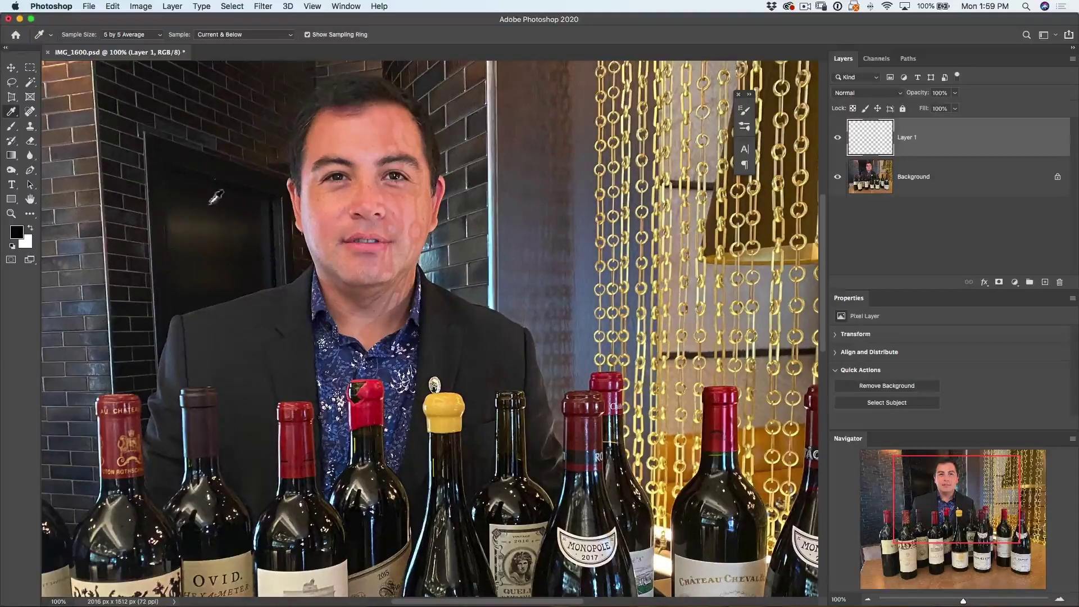
- Brush sampled skin tones on Layer 1 over the reflection streaks on the right side of the man's forehead
{"action": "key", "text": "b"}
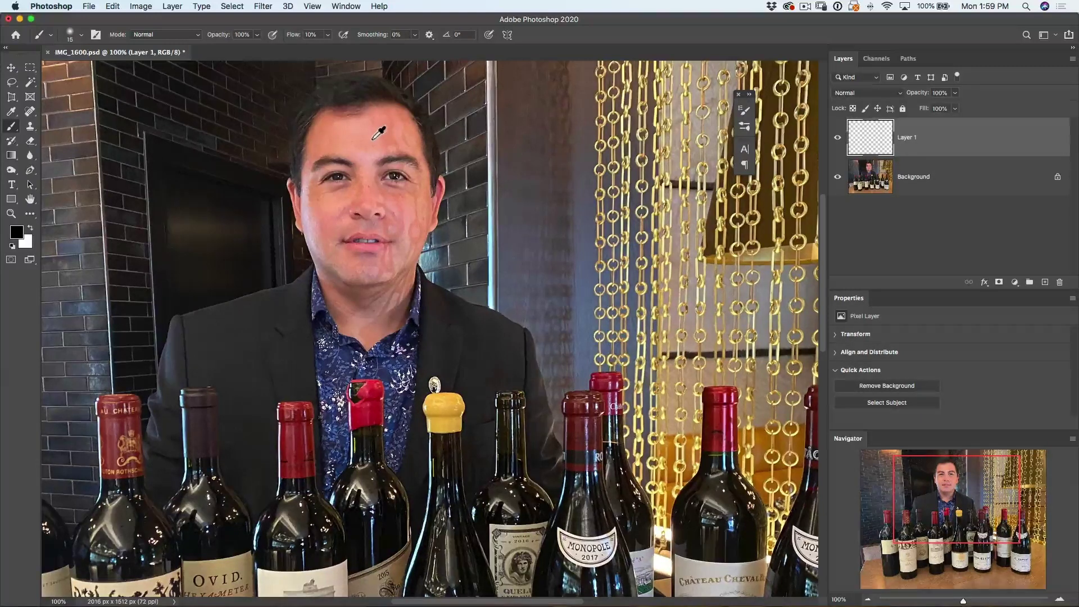
{"action": "left_click_drag", "start_coordinate": [380, 133], "coordinate": [376, 136]}
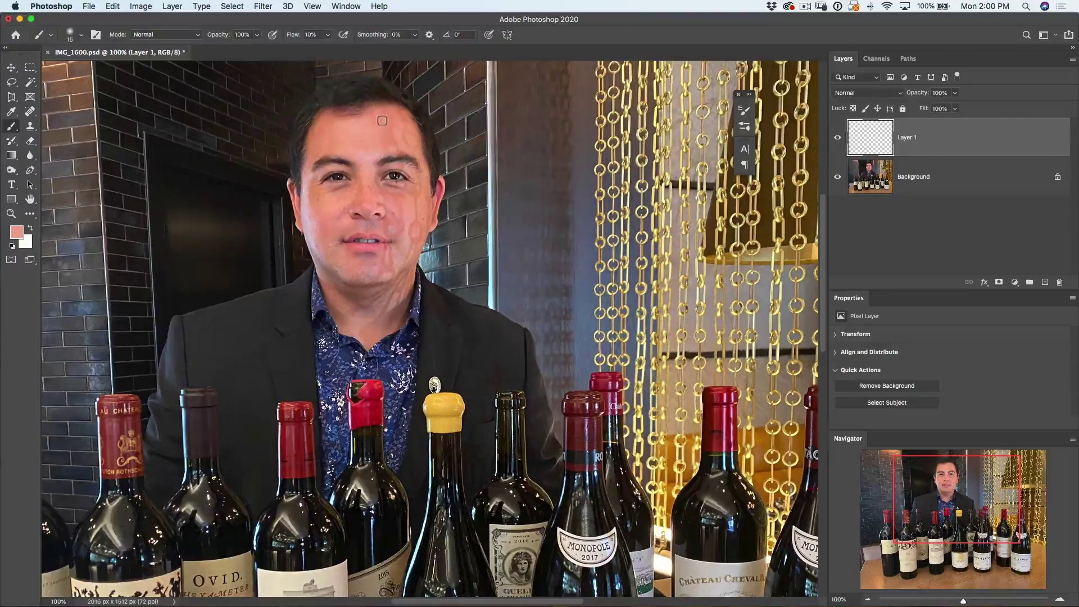
{"action": "left_click", "coordinate": [393, 113], "text": "alt"}
{"action": "left_click", "coordinate": [368, 122], "text": "alt"}
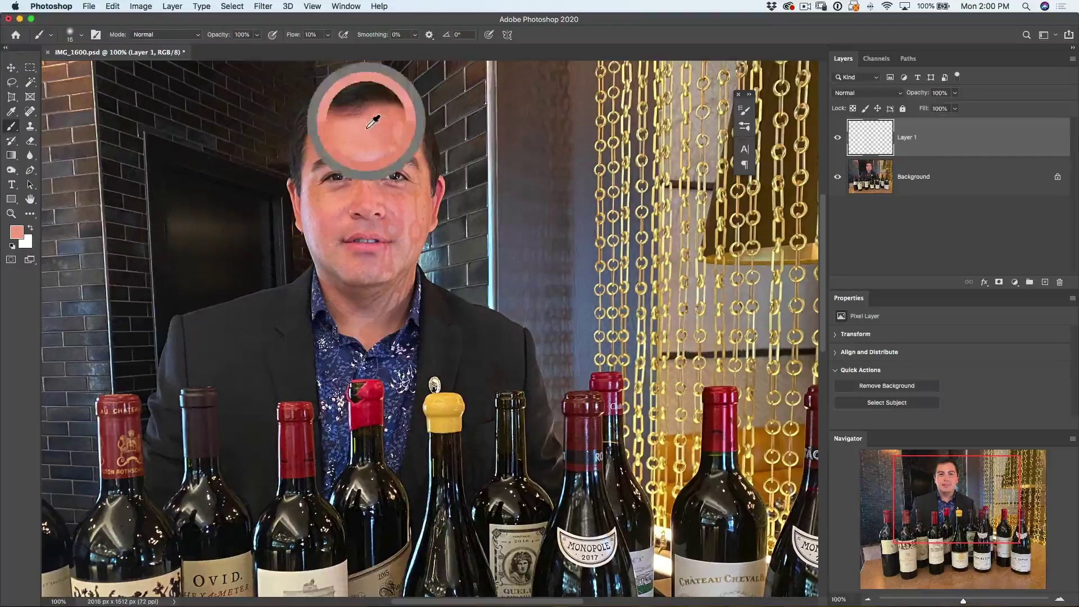
{"action": "left_click", "coordinate": [366, 129], "text": "alt"}
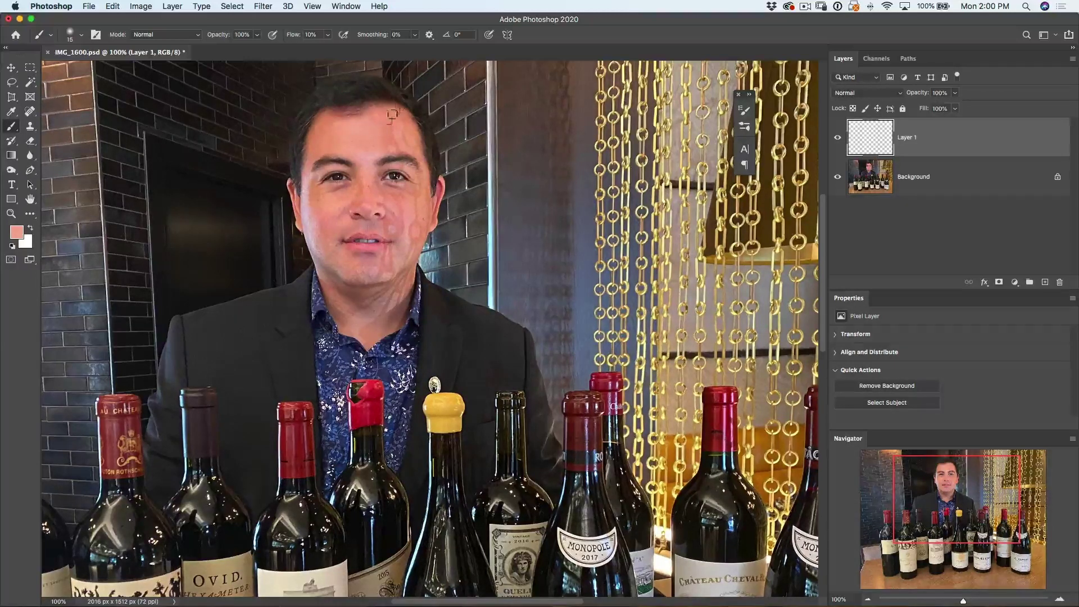
{"action": "left_click", "coordinate": [396, 122], "text": "alt"}
{"action": "left_click", "coordinate": [398, 127], "text": "alt"}
{"action": "left_click", "coordinate": [387, 153], "text": "alt"}
{"action": "left_click", "coordinate": [379, 152], "text": "alt"}
{"action": "left_click", "coordinate": [406, 140]}
{"action": "left_click", "coordinate": [402, 135], "text": "alt"}
{"action": "left_click", "coordinate": [412, 141]}
{"action": "left_click", "coordinate": [387, 126], "text": "alt"}
{"action": "mouse_move", "coordinate": [390, 146]}
{"action": "left_mouse_down"}
{"action": "mouse_move", "coordinate": [391, 135]}
{"action": "mouse_move", "coordinate": [399, 151]}
{"action": "left_mouse_up"}
{"action": "left_click", "coordinate": [409, 143], "text": "alt"}
- Paint out the reflections beside the eye and on the right-hand cheek using skin tones sampled nearby
{"action": "left_click", "coordinate": [410, 173], "text": "alt"}
{"action": "left_click", "coordinate": [414, 178], "text": "alt"}
{"action": "left_click", "coordinate": [406, 213], "text": "alt"}
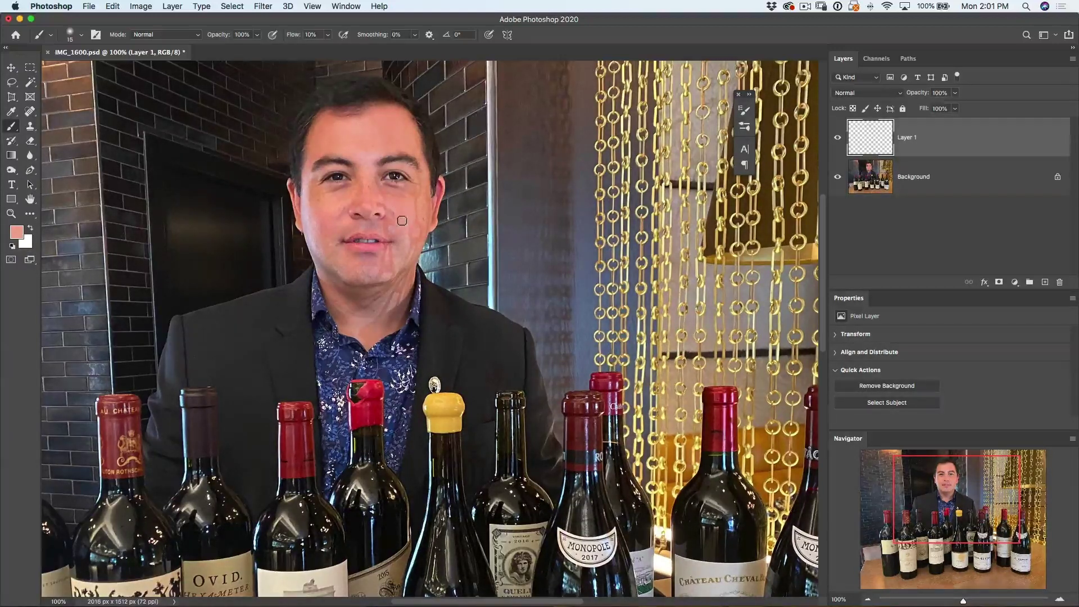
{"action": "left_click", "coordinate": [401, 245], "text": "alt"}
{"action": "left_click", "coordinate": [394, 224], "text": "alt"}
{"action": "left_click", "coordinate": [400, 230], "text": "alt"}
{"action": "left_click", "coordinate": [424, 192], "text": "alt"}
{"action": "left_click", "coordinate": [413, 213], "text": "alt"}
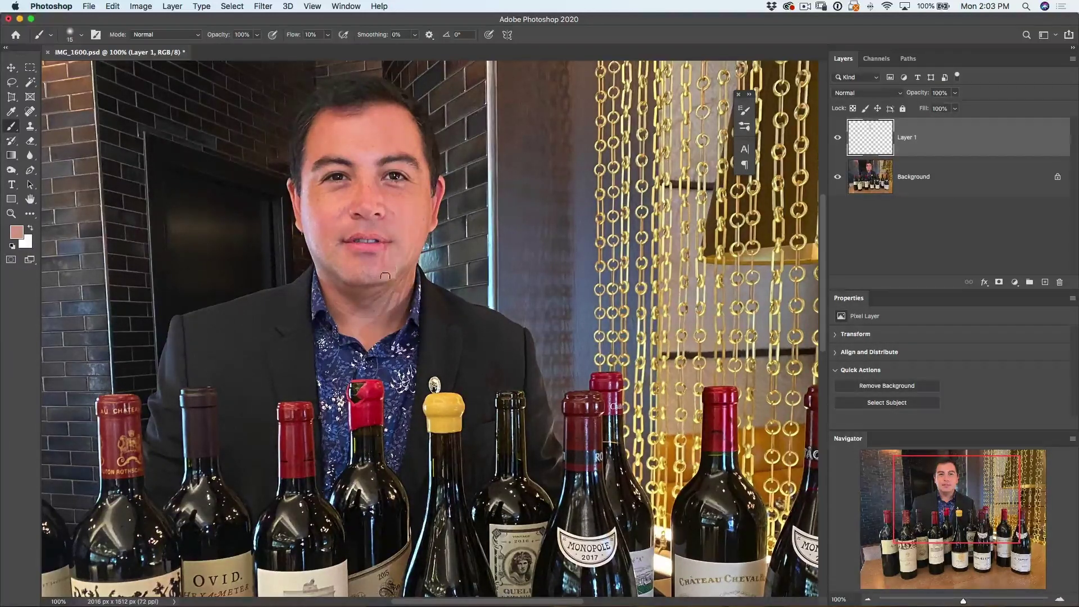
- Paint over the streaks on the chin and lip corner with sampled colors, reducing the brush to 9 px for the lip
{"action": "left_click", "coordinate": [383, 269], "text": "alt"}
{"action": "left_click", "coordinate": [374, 263], "text": "alt"}
{"action": "left_click", "coordinate": [387, 252], "text": "alt"}
{"action": "key", "text": "bracketleft"}
{"action": "key", "text": "bracketleft"}
{"action": "left_click", "coordinate": [384, 245], "text": "alt"}
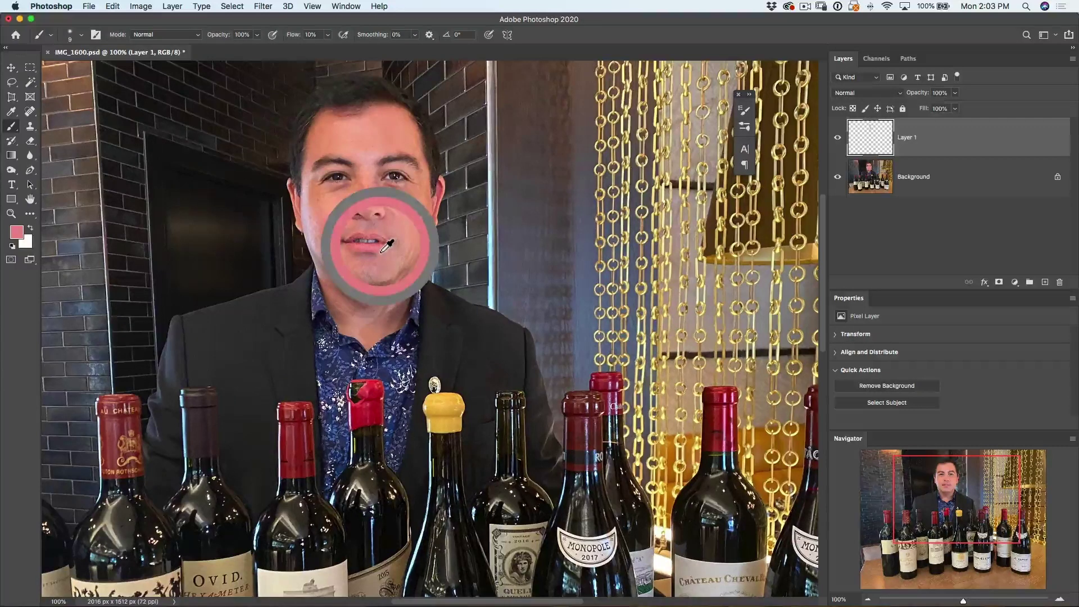
{"action": "left_click", "coordinate": [390, 248], "text": "alt"}
{"action": "left_click", "coordinate": [392, 256], "text": "alt"}
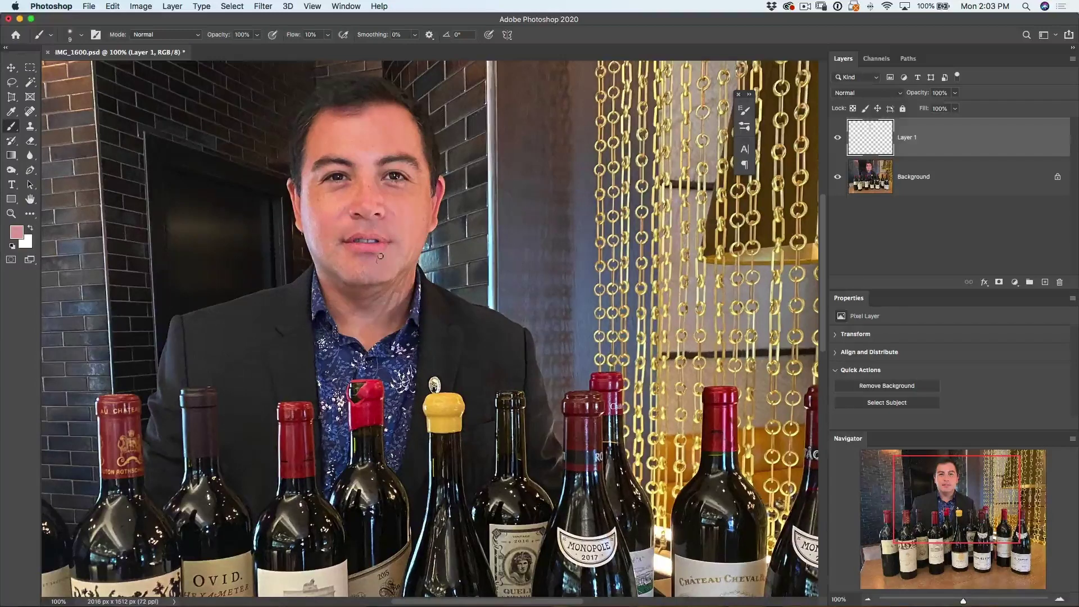
{"action": "left_click", "coordinate": [396, 261], "text": "alt"}
- Cover the reflection streaks on the neck with sampled skin tones
{"action": "left_click", "coordinate": [393, 313], "text": "alt"}
{"action": "mouse_move", "coordinate": [381, 292]}
{"action": "left_mouse_down"}
{"action": "mouse_move", "coordinate": [389, 284]}
{"action": "mouse_move", "coordinate": [373, 301]}
{"action": "left_mouse_up"}
{"action": "left_click", "coordinate": [345, 309], "text": "alt"}
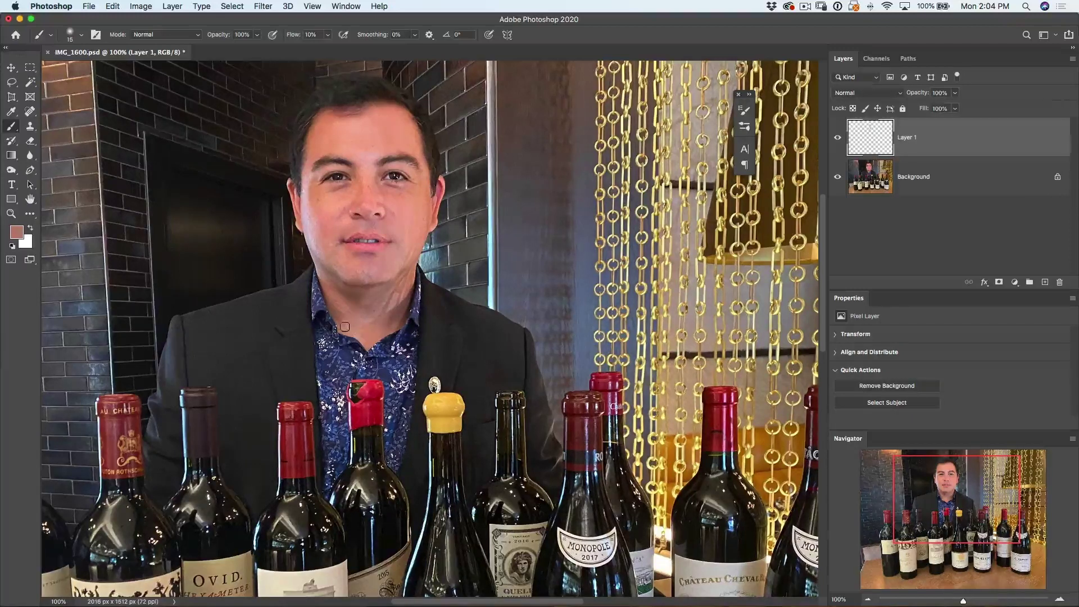
{"action": "left_click", "coordinate": [379, 326], "text": "alt"}
{"action": "left_click", "coordinate": [399, 293], "text": "alt"}
{"action": "left_click", "coordinate": [410, 284], "text": "alt"}
- Toggle Layer 1's visibility to compare the face before and after the painted retouching
{"action": "left_click", "coordinate": [840, 138]}
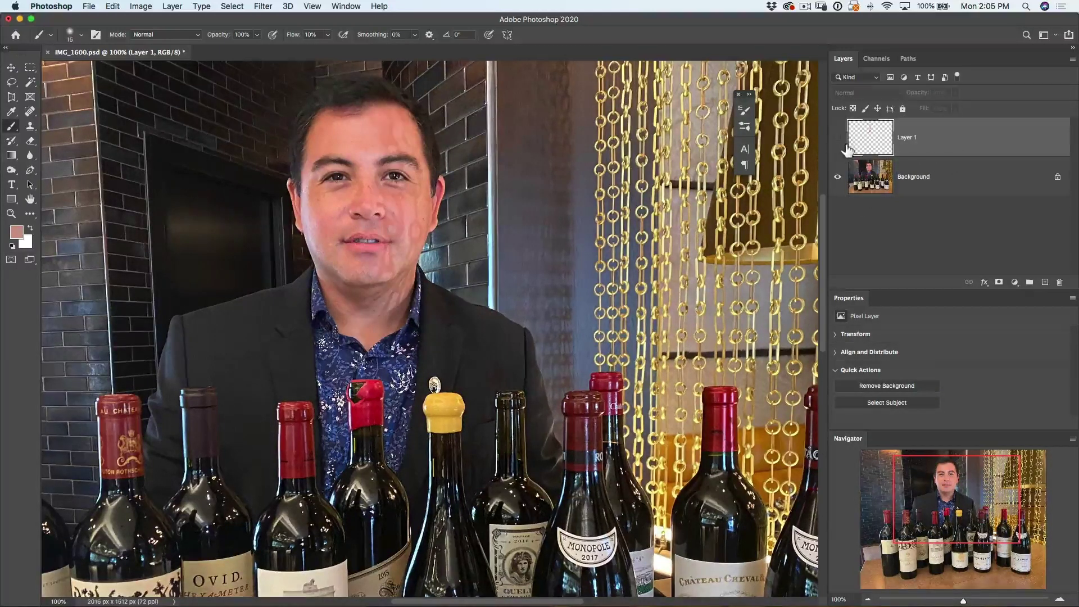
{"action": "left_click", "coordinate": [839, 139]}
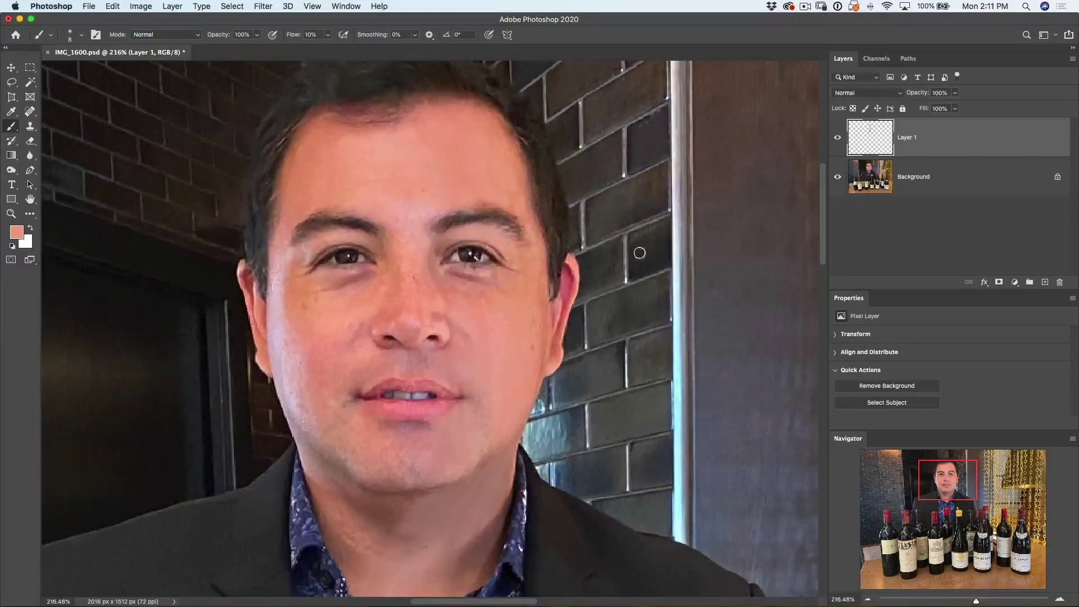
{"action": "left_click", "coordinate": [838, 137]}
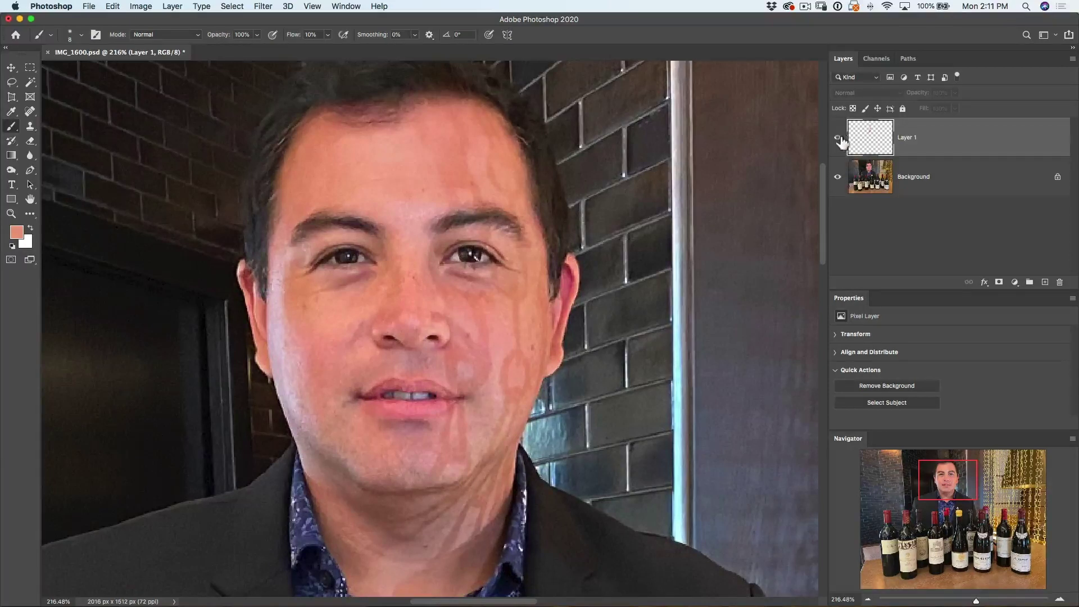
{"action": "left_click", "coordinate": [838, 138]}
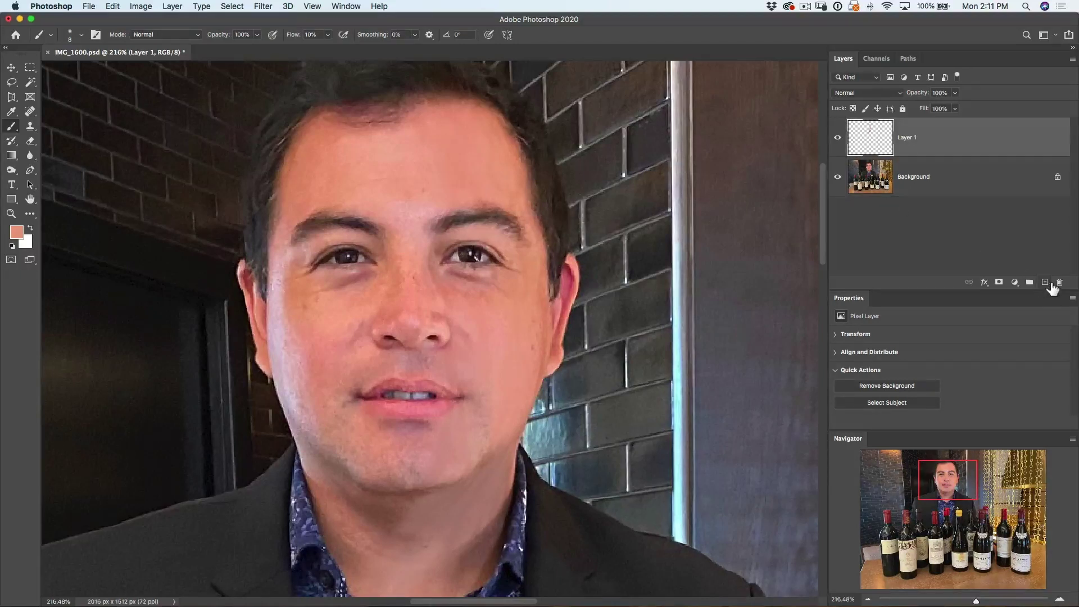
- Add a new layer above Layer 1 and set the Clone Stamp tool to sample Current & Below
{"action": "left_click", "coordinate": [1047, 283]}
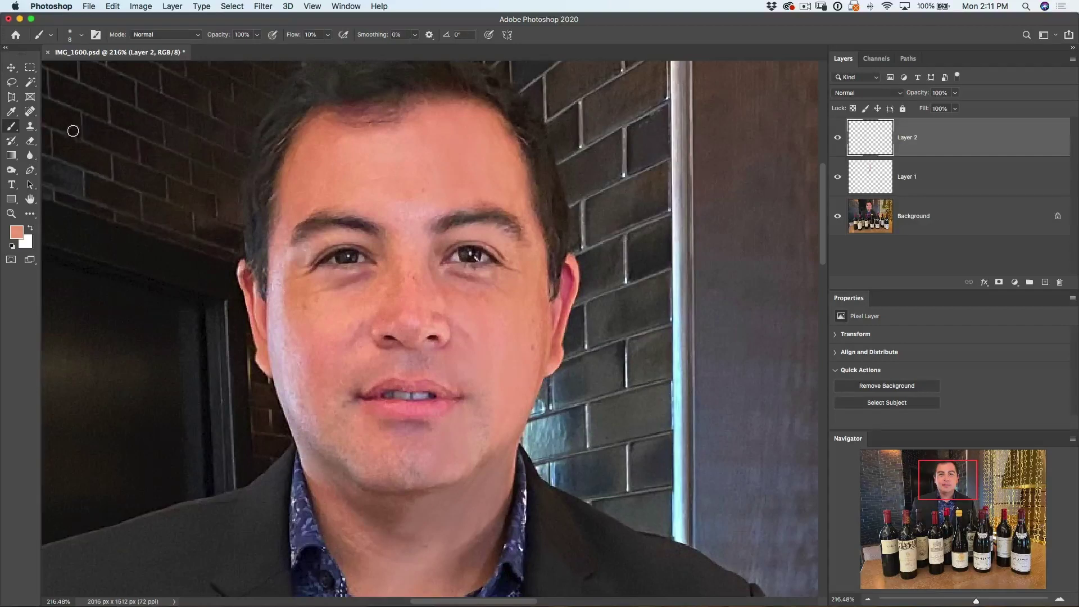
{"action": "left_click", "coordinate": [31, 125]}
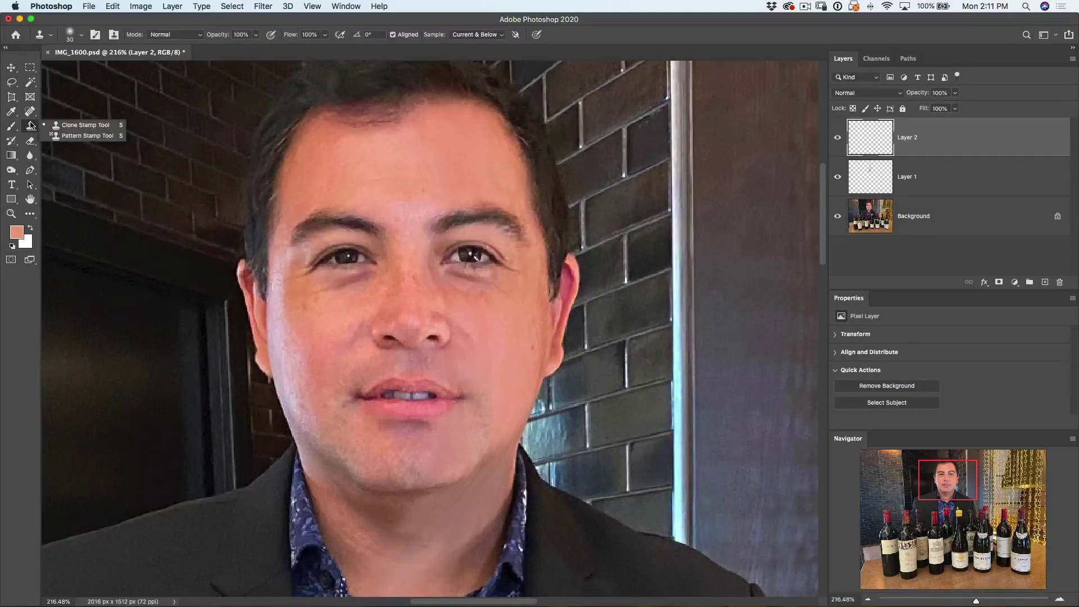
{"action": "left_click", "coordinate": [62, 125]}
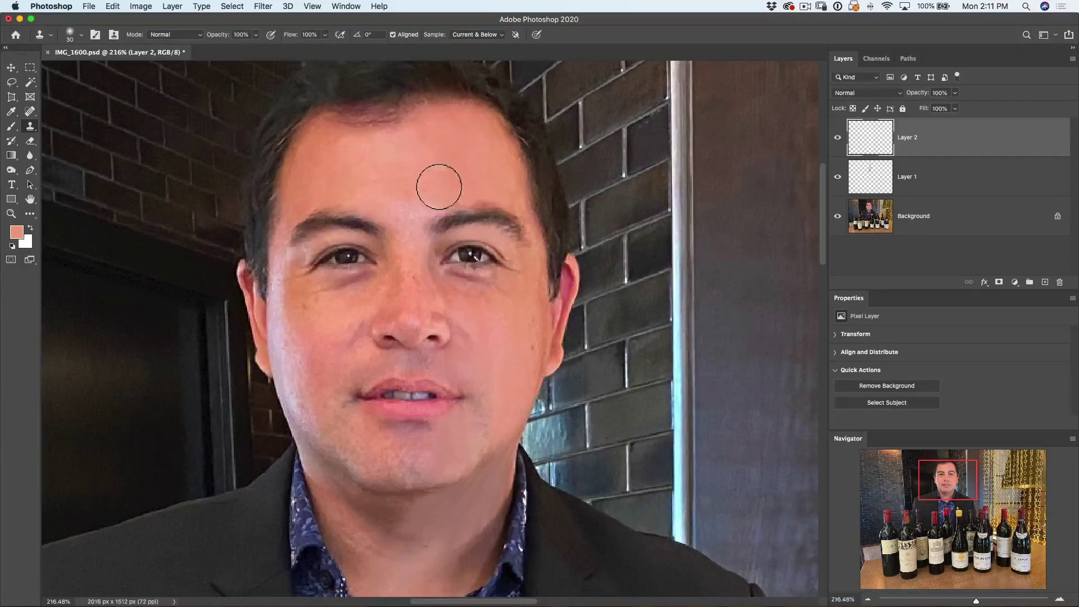
{"action": "left_click", "coordinate": [472, 35]}
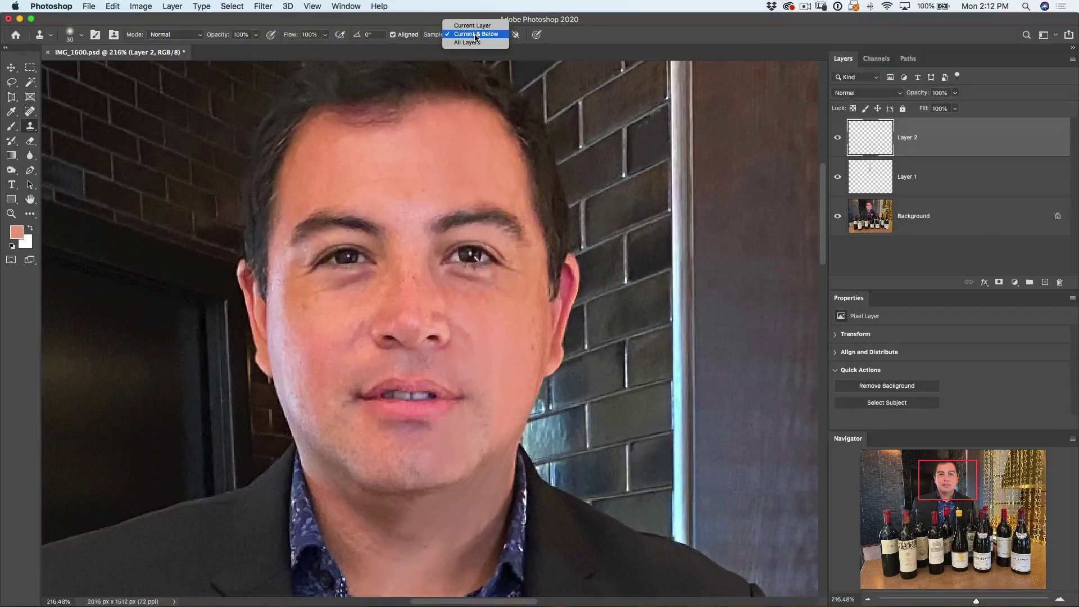
{"action": "left_click", "coordinate": [475, 37]}
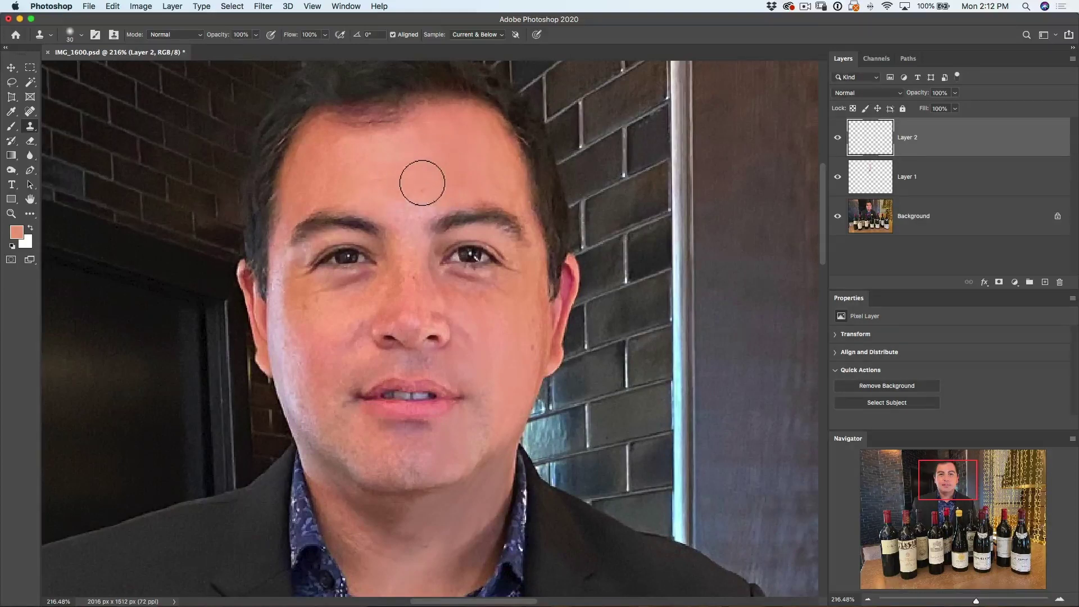
- Turn off Transfer in the Clone Stamp's brush settings and collapse the settings
{"action": "left_click", "coordinate": [96, 36]}
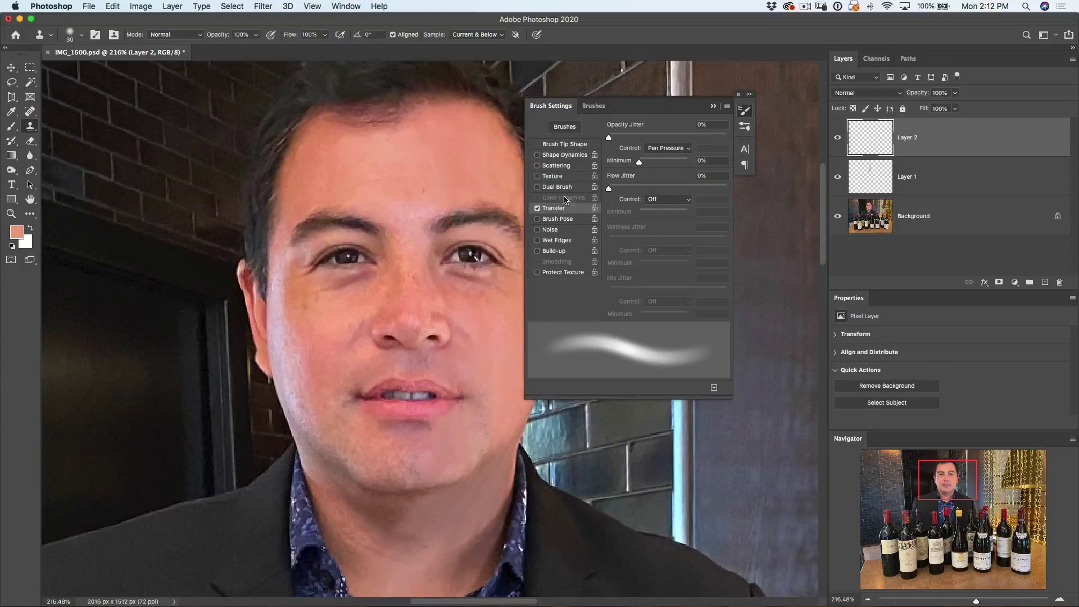
{"action": "left_click", "coordinate": [537, 209]}
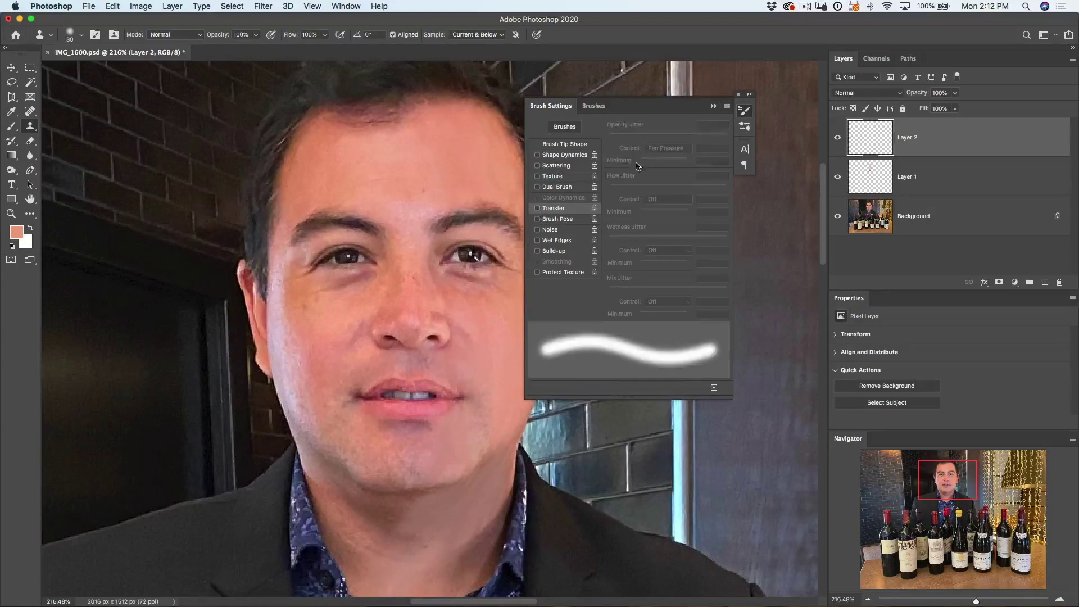
{"action": "left_click", "coordinate": [713, 107]}
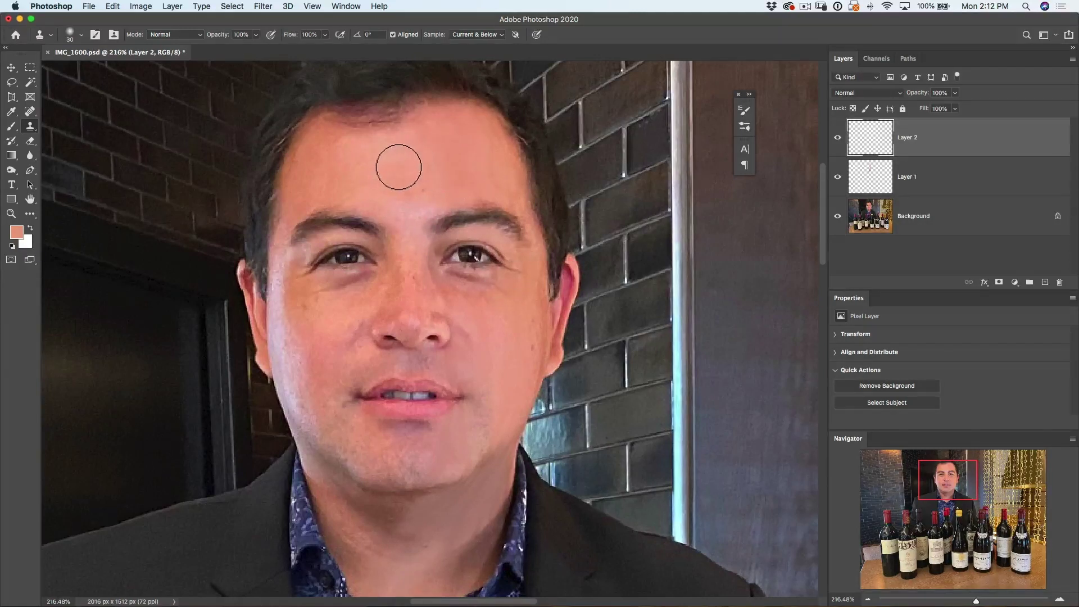
- Open the Clone Source settings and place them beside the man's head
{"action": "left_click", "coordinate": [349, 6]}
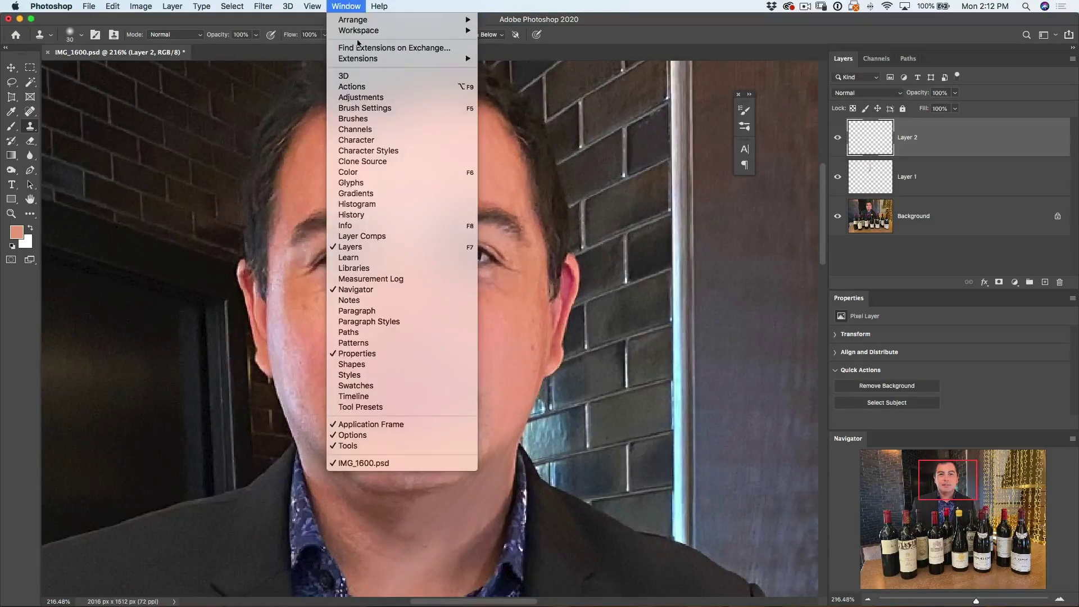
{"action": "left_click", "coordinate": [374, 164]}
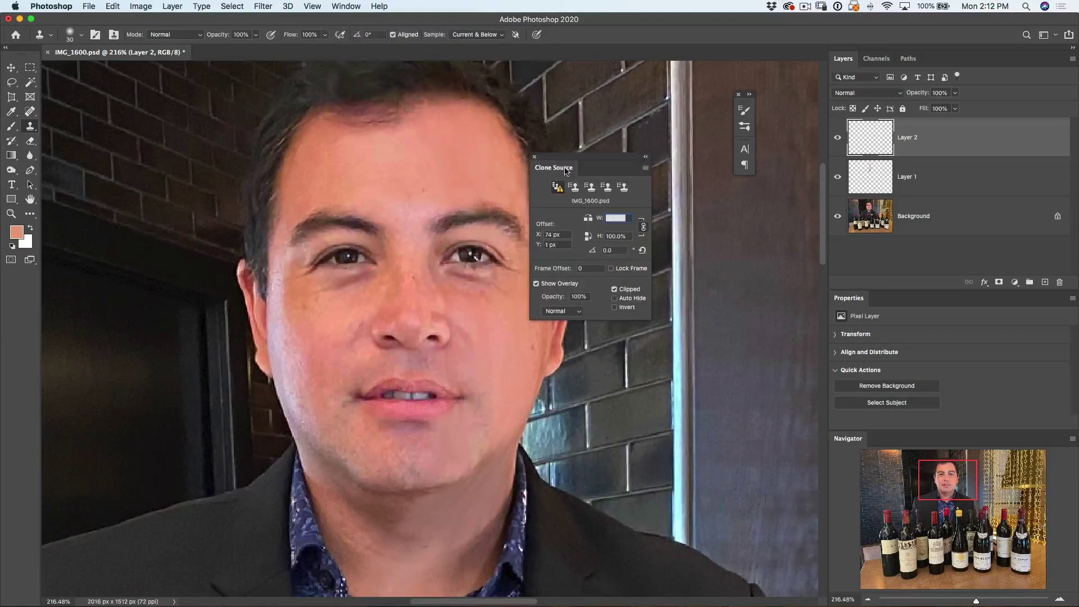
{"action": "left_click_drag", "start_coordinate": [563, 160], "coordinate": [585, 96]}
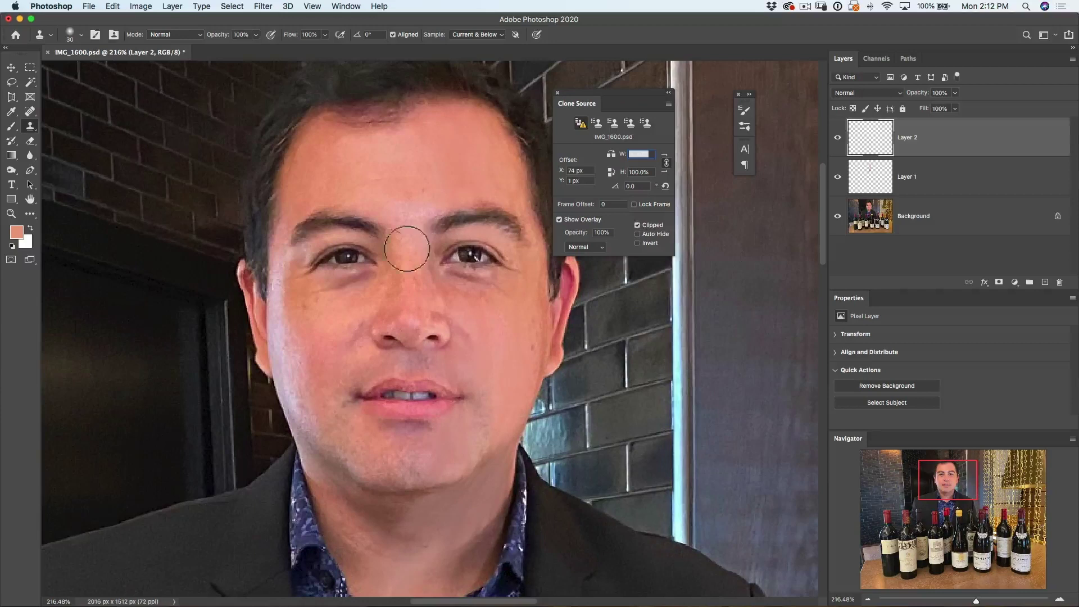
- Try cloning the ear area over the forehead and nose on Layer 2, and undo the stroke
{"action": "left_click", "coordinate": [242, 270], "text": "alt"}
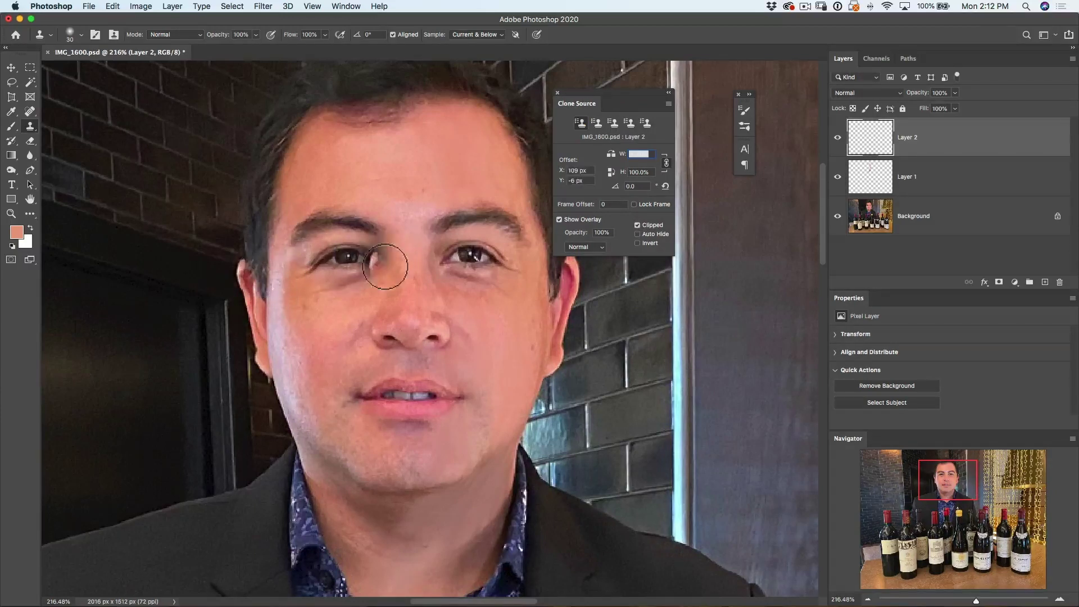
{"action": "mouse_move", "coordinate": [338, 169]}
{"action": "left_mouse_down"}
{"action": "mouse_move", "coordinate": [360, 231]}
{"action": "mouse_move", "coordinate": [393, 251]}
{"action": "left_mouse_up"}
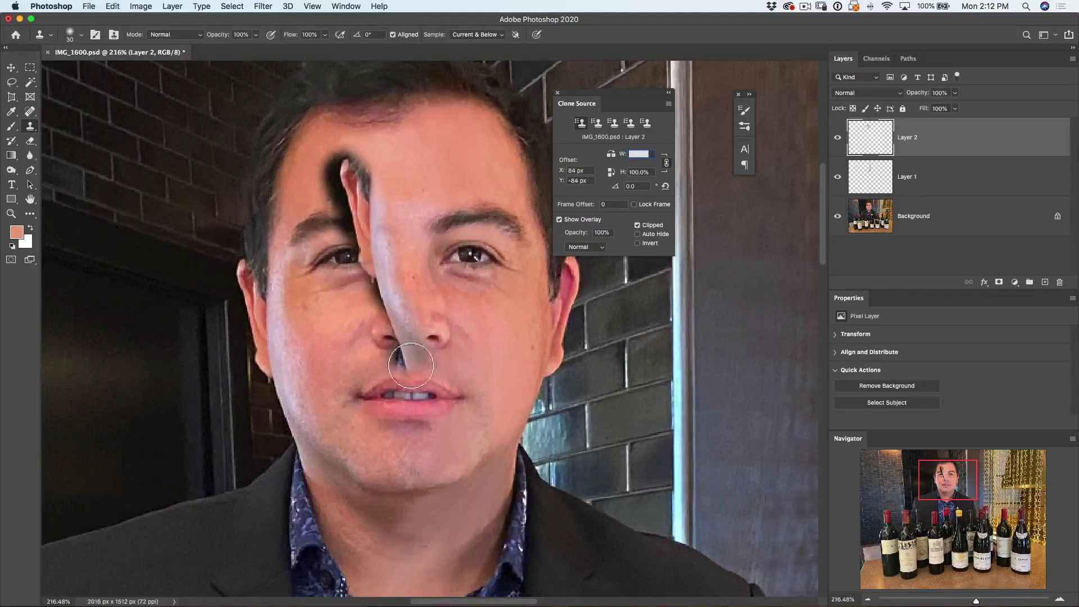
{"action": "key", "text": "super+z"}
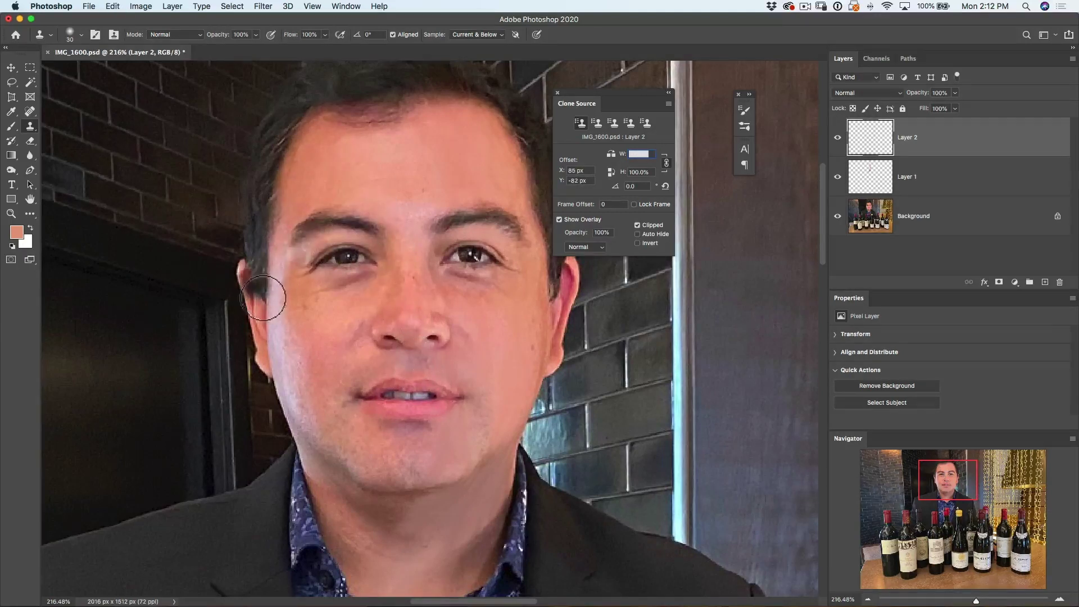
- Flip the clone source horizontally, test mirrored cloning of the ear across the face, and undo the test strokes
{"action": "left_click", "coordinate": [281, 355]}
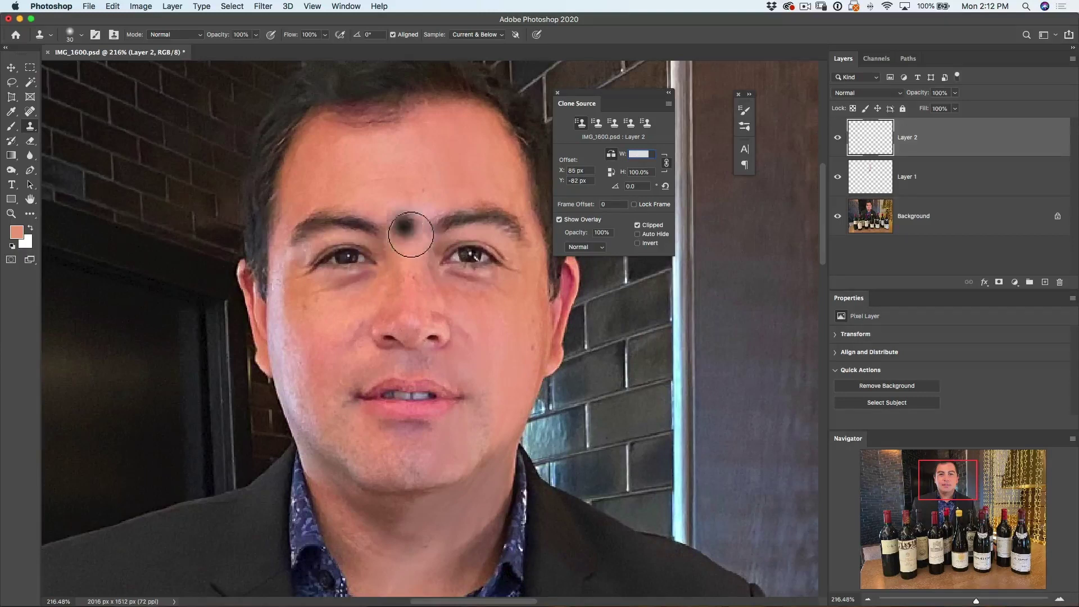
{"action": "left_click", "coordinate": [244, 272], "text": "alt"}
{"action": "mouse_move", "coordinate": [405, 239]}
{"action": "left_mouse_down"}
{"action": "mouse_move", "coordinate": [424, 255]}
{"action": "mouse_move", "coordinate": [353, 395]}
{"action": "left_mouse_up"}
{"action": "key", "text": "super+z"}
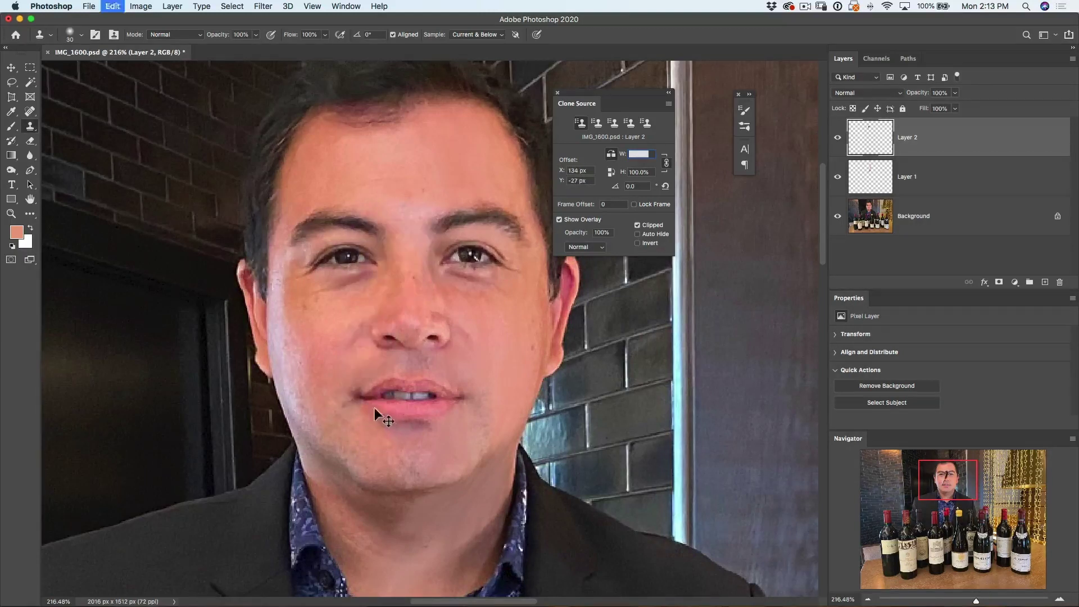
{"action": "key", "text": "super+z"}
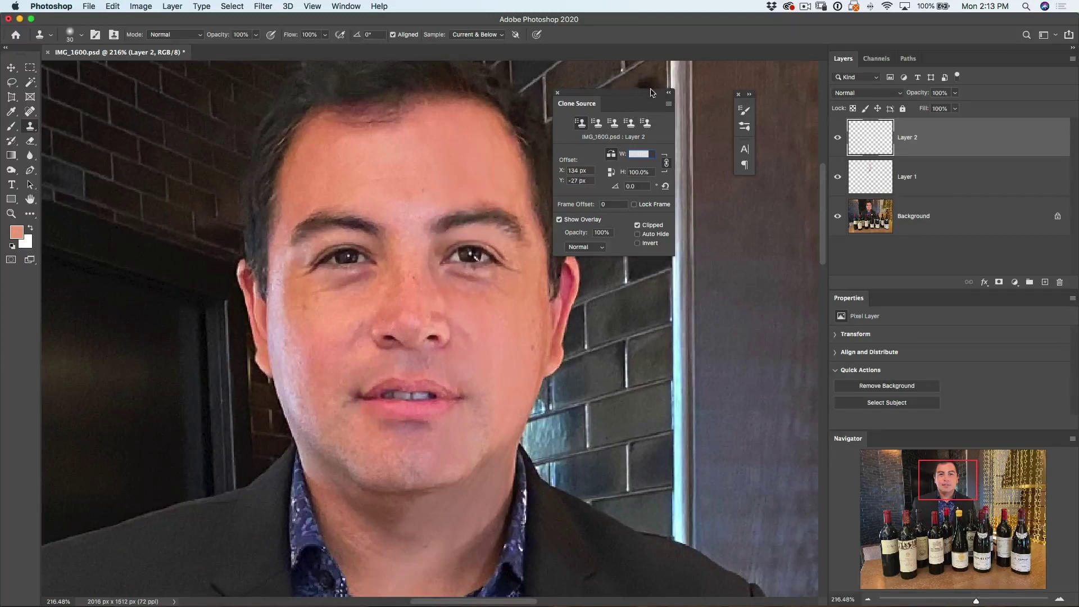
{"action": "left_click_drag", "start_coordinate": [636, 95], "coordinate": [759, 68]}
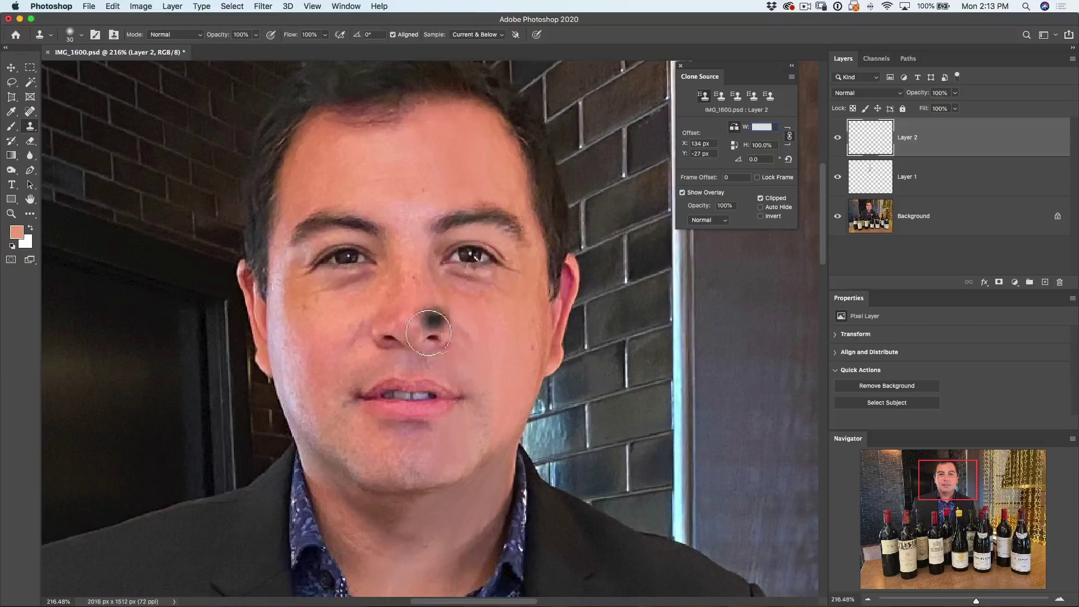
{"action": "key", "text": "super+z"}
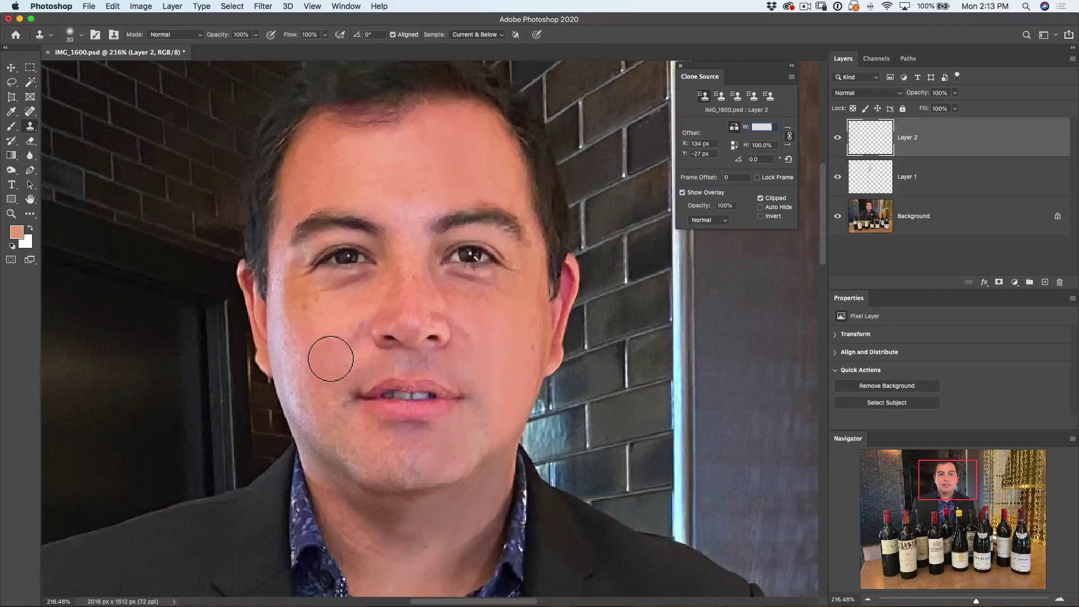
- Clone mirrored skin texture from the unaffected cheek onto the retouched cheek on Layer 2
{"action": "left_click", "coordinate": [366, 313]}
{"action": "key", "text": "super+z"}
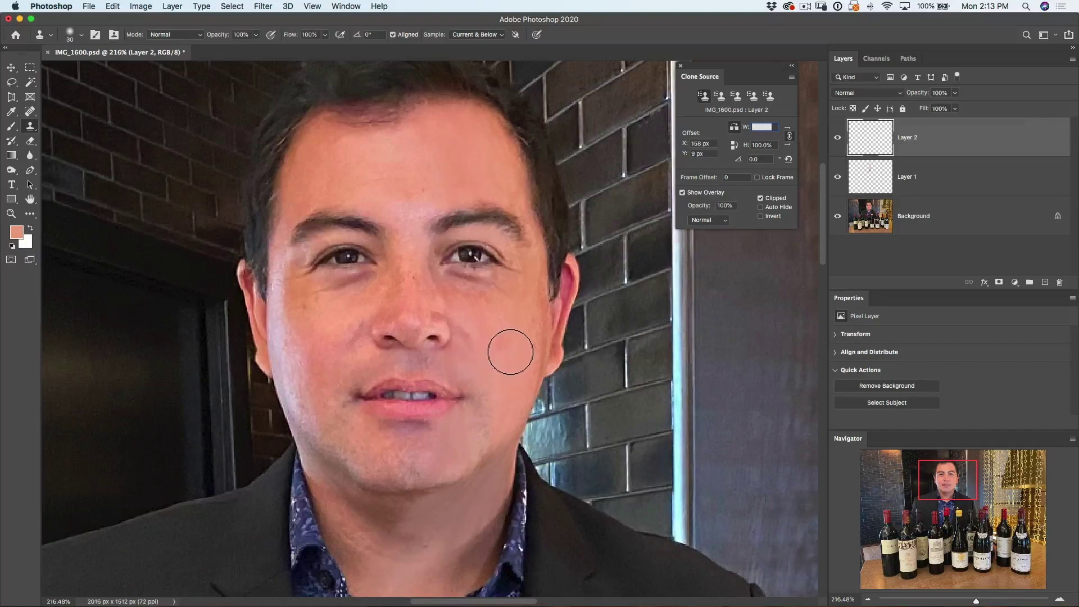
{"action": "mouse_move", "coordinate": [500, 327]}
{"action": "left_mouse_down"}
{"action": "mouse_move", "coordinate": [506, 352]}
{"action": "mouse_move", "coordinate": [520, 351]}
{"action": "mouse_move", "coordinate": [501, 316]}
{"action": "mouse_move", "coordinate": [509, 337]}
{"action": "left_mouse_up"}
{"action": "left_click_drag", "start_coordinate": [473, 392], "coordinate": [458, 393]}
{"action": "mouse_move", "coordinate": [459, 314]}
{"action": "left_mouse_down"}
{"action": "mouse_move", "coordinate": [470, 309]}
{"action": "mouse_move", "coordinate": [494, 326]}
{"action": "left_mouse_up"}
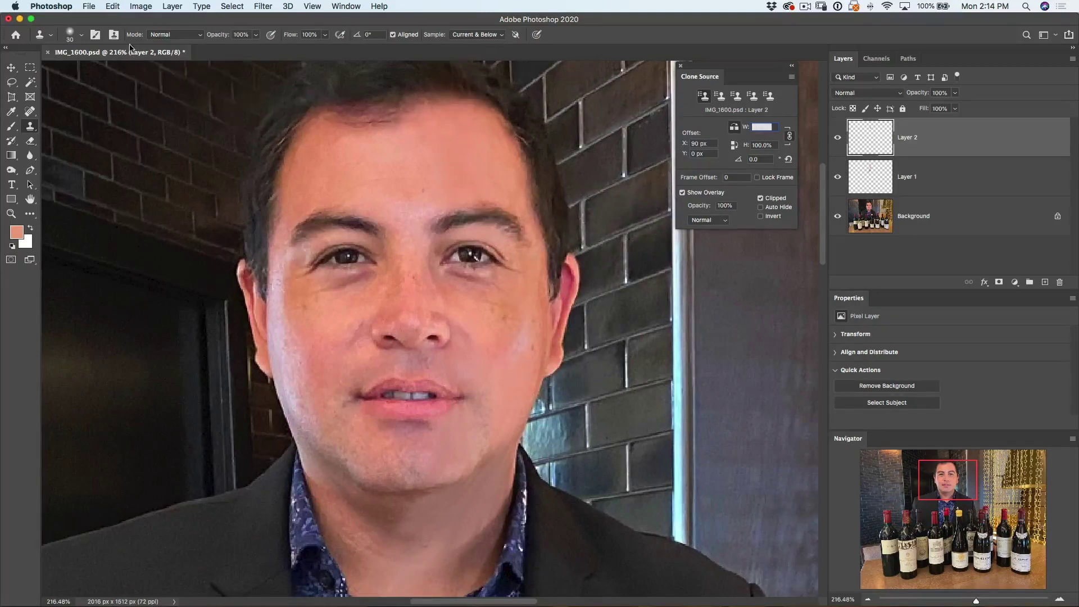
- Turn on Transfer with opacity controlled by Pen Pressure in the Clone Stamp's brush settings and collapse the settings
{"action": "left_click", "coordinate": [94, 35]}
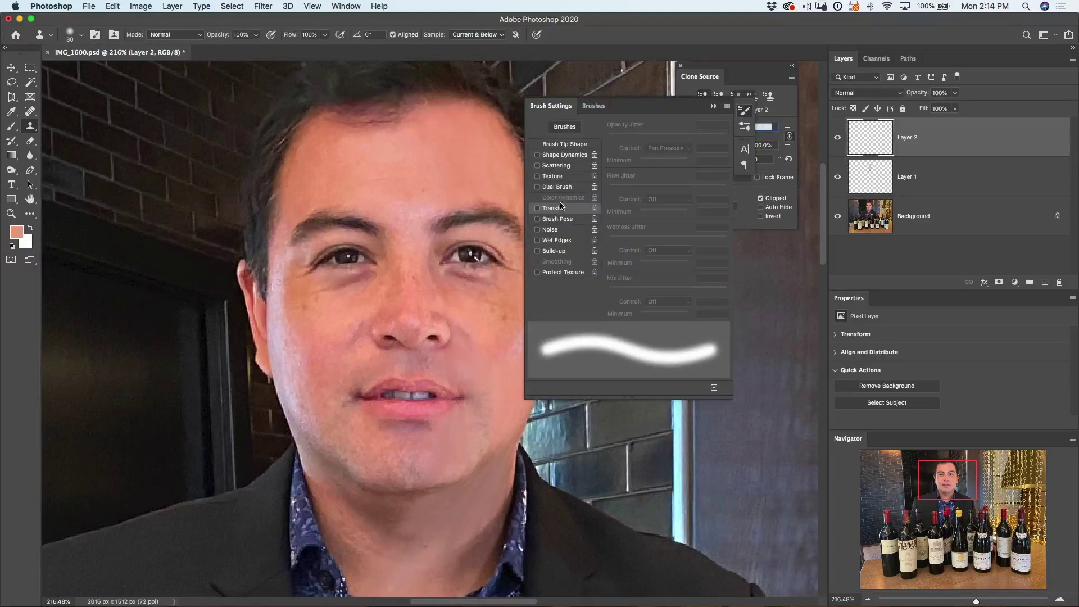
{"action": "left_click", "coordinate": [538, 208]}
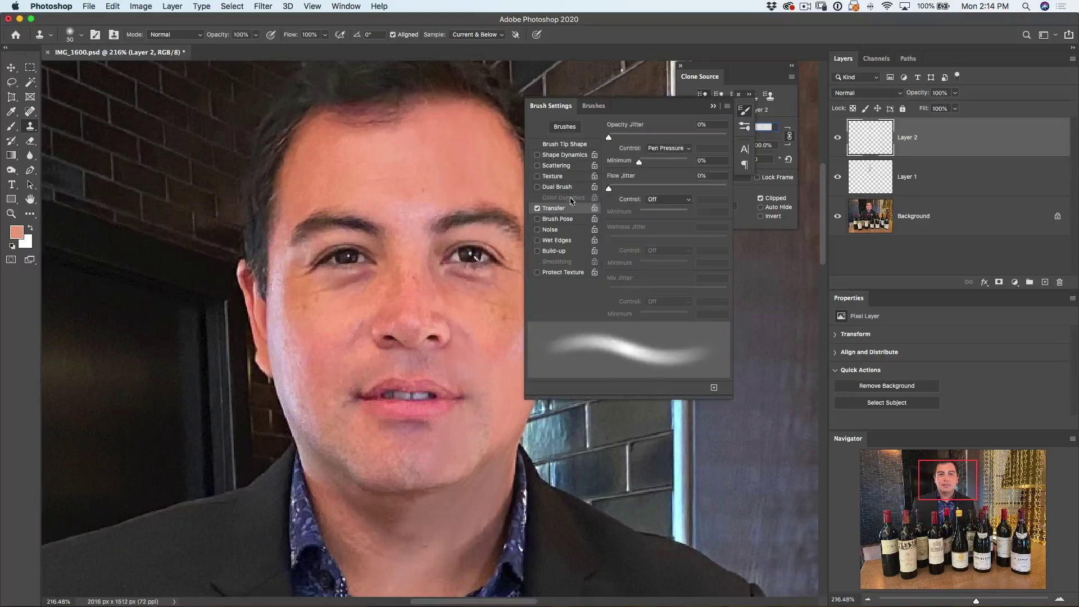
{"action": "left_click", "coordinate": [714, 107]}
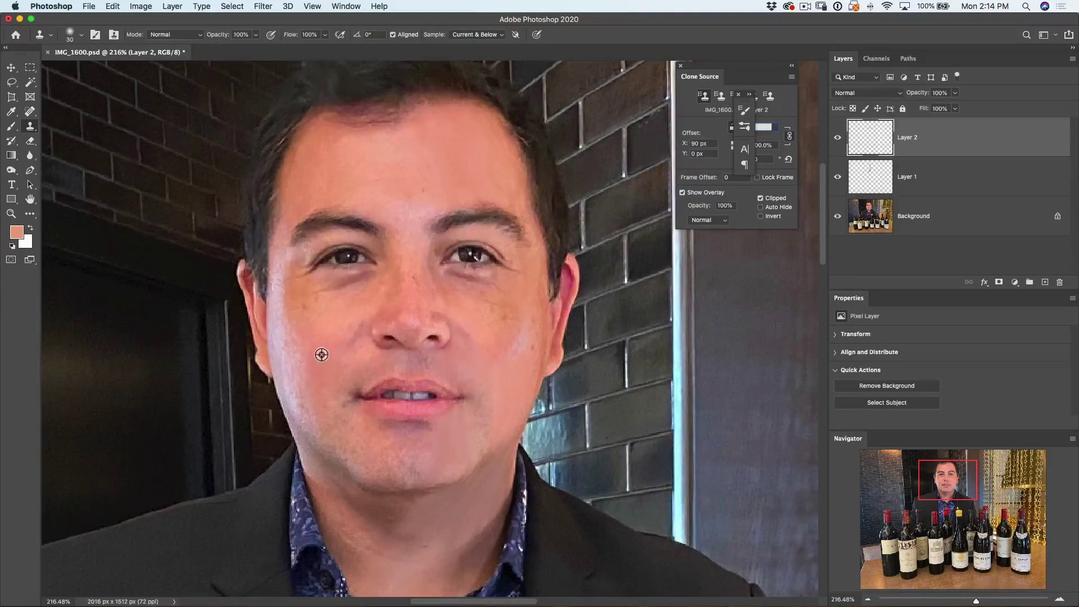
- Clone mirrored skin texture over the retouched cheek and down along the jaw, undoing one unwanted stroke
{"action": "mouse_move", "coordinate": [514, 352]}
{"action": "left_mouse_down"}
{"action": "mouse_move", "coordinate": [532, 352]}
{"action": "mouse_move", "coordinate": [527, 316]}
{"action": "mouse_move", "coordinate": [520, 330]}
{"action": "mouse_move", "coordinate": [502, 327]}
{"action": "mouse_move", "coordinate": [501, 314]}
{"action": "left_mouse_up"}
{"action": "mouse_move", "coordinate": [472, 369]}
{"action": "left_mouse_down"}
{"action": "mouse_move", "coordinate": [542, 371]}
{"action": "mouse_move", "coordinate": [524, 396]}
{"action": "mouse_move", "coordinate": [513, 392]}
{"action": "mouse_move", "coordinate": [520, 380]}
{"action": "mouse_move", "coordinate": [507, 421]}
{"action": "mouse_move", "coordinate": [472, 424]}
{"action": "mouse_move", "coordinate": [516, 420]}
{"action": "mouse_move", "coordinate": [515, 392]}
{"action": "mouse_move", "coordinate": [543, 388]}
{"action": "left_mouse_up"}
{"action": "key", "text": "super+z"}
{"action": "mouse_move", "coordinate": [511, 412]}
{"action": "left_mouse_down"}
{"action": "mouse_move", "coordinate": [504, 420]}
{"action": "mouse_move", "coordinate": [509, 400]}
{"action": "mouse_move", "coordinate": [578, 373]}
{"action": "left_mouse_up"}
{"action": "left_click", "coordinate": [326, 442], "text": "alt"}
{"action": "left_click_drag", "start_coordinate": [488, 451], "coordinate": [496, 416]}
{"action": "left_click_drag", "start_coordinate": [447, 455], "coordinate": [460, 461]}
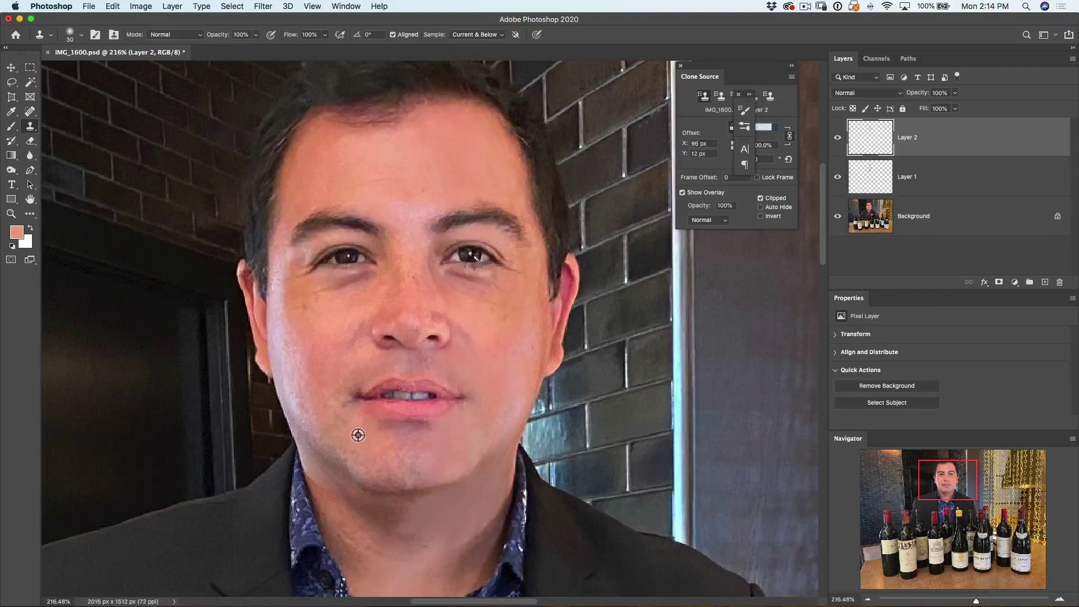
- Restore skin texture on the chin, lower cheek and area beside the mouth using samples from the face's opposite side
{"action": "mouse_move", "coordinate": [462, 464]}
{"action": "left_mouse_down"}
{"action": "mouse_move", "coordinate": [470, 438]}
{"action": "mouse_move", "coordinate": [483, 457]}
{"action": "mouse_move", "coordinate": [462, 451]}
{"action": "mouse_move", "coordinate": [441, 474]}
{"action": "mouse_move", "coordinate": [459, 470]}
{"action": "mouse_move", "coordinate": [467, 439]}
{"action": "left_mouse_up"}
{"action": "left_click", "coordinate": [399, 457], "text": "alt"}
{"action": "left_click", "coordinate": [353, 395], "text": "alt"}
{"action": "left_click_drag", "start_coordinate": [511, 397], "coordinate": [502, 382]}
{"action": "left_click", "coordinate": [325, 430], "text": "alt"}
{"action": "mouse_move", "coordinate": [461, 455]}
{"action": "left_mouse_down"}
{"action": "mouse_move", "coordinate": [481, 447]}
{"action": "mouse_move", "coordinate": [448, 452]}
{"action": "left_mouse_up"}
{"action": "left_click", "coordinate": [355, 443], "text": "alt"}
{"action": "mouse_move", "coordinate": [451, 369]}
{"action": "left_mouse_down"}
{"action": "mouse_move", "coordinate": [489, 380]}
{"action": "mouse_move", "coordinate": [477, 373]}
{"action": "left_mouse_up"}
- Clone mirrored skin texture onto the retouched forehead, and add more to the cheek and jaw
{"action": "mouse_move", "coordinate": [459, 147]}
{"action": "left_mouse_down"}
{"action": "mouse_move", "coordinate": [485, 186]}
{"action": "mouse_move", "coordinate": [505, 178]}
{"action": "mouse_move", "coordinate": [496, 167]}
{"action": "mouse_move", "coordinate": [497, 179]}
{"action": "mouse_move", "coordinate": [440, 188]}
{"action": "left_mouse_up"}
{"action": "left_click", "coordinate": [368, 149], "text": "alt"}
{"action": "left_click_drag", "start_coordinate": [468, 139], "coordinate": [470, 144]}
{"action": "left_click", "coordinate": [316, 345], "text": "alt"}
{"action": "left_click_drag", "start_coordinate": [520, 355], "coordinate": [511, 324]}
{"action": "left_click", "coordinate": [340, 418], "text": "alt"}
{"action": "mouse_move", "coordinate": [420, 444]}
{"action": "left_mouse_down"}
{"action": "mouse_move", "coordinate": [467, 447]}
{"action": "mouse_move", "coordinate": [508, 418]}
{"action": "left_mouse_up"}
- Clone skin texture from the clean side of the neck onto its retouched areas
{"action": "mouse_move", "coordinate": [578, 405]}
{"action": "left_mouse_down"}
{"action": "mouse_move", "coordinate": [567, 260]}
{"action": "mouse_move", "coordinate": [592, 194]}
{"action": "left_mouse_up"}
{"action": "left_click", "coordinate": [375, 310], "text": "alt"}
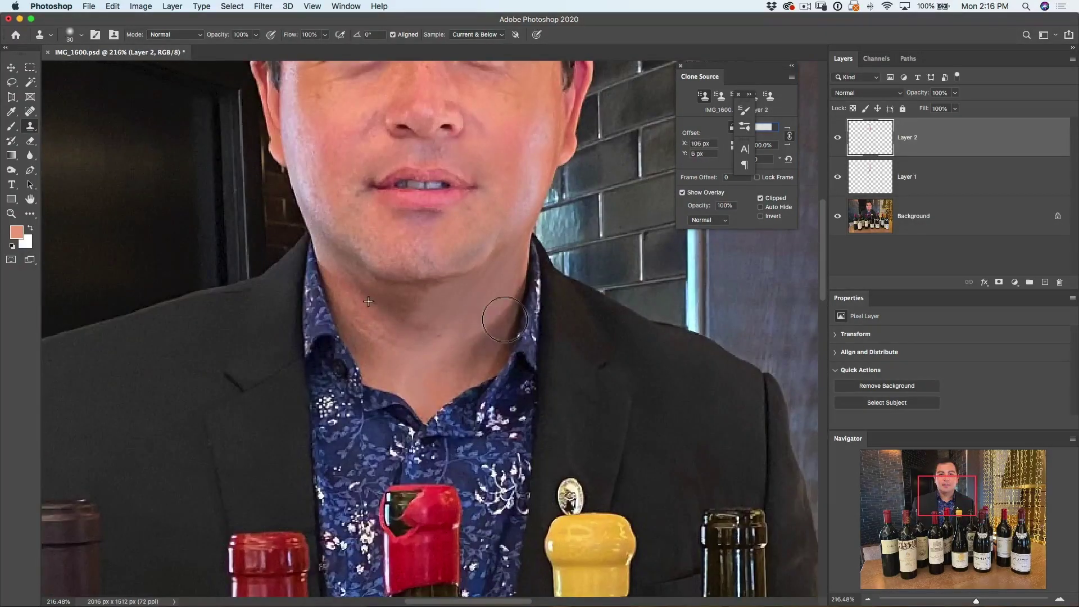
{"action": "mouse_move", "coordinate": [439, 318]}
{"action": "left_mouse_down"}
{"action": "mouse_move", "coordinate": [462, 318]}
{"action": "mouse_move", "coordinate": [436, 316]}
{"action": "mouse_move", "coordinate": [427, 333]}
{"action": "mouse_move", "coordinate": [450, 345]}
{"action": "left_mouse_up"}
{"action": "left_click", "coordinate": [407, 370], "text": "alt"}
{"action": "left_click", "coordinate": [487, 349], "text": "alt"}
{"action": "mouse_move", "coordinate": [414, 381]}
{"action": "left_mouse_down"}
{"action": "mouse_move", "coordinate": [452, 369]}
{"action": "mouse_move", "coordinate": [413, 360]}
{"action": "left_mouse_up"}
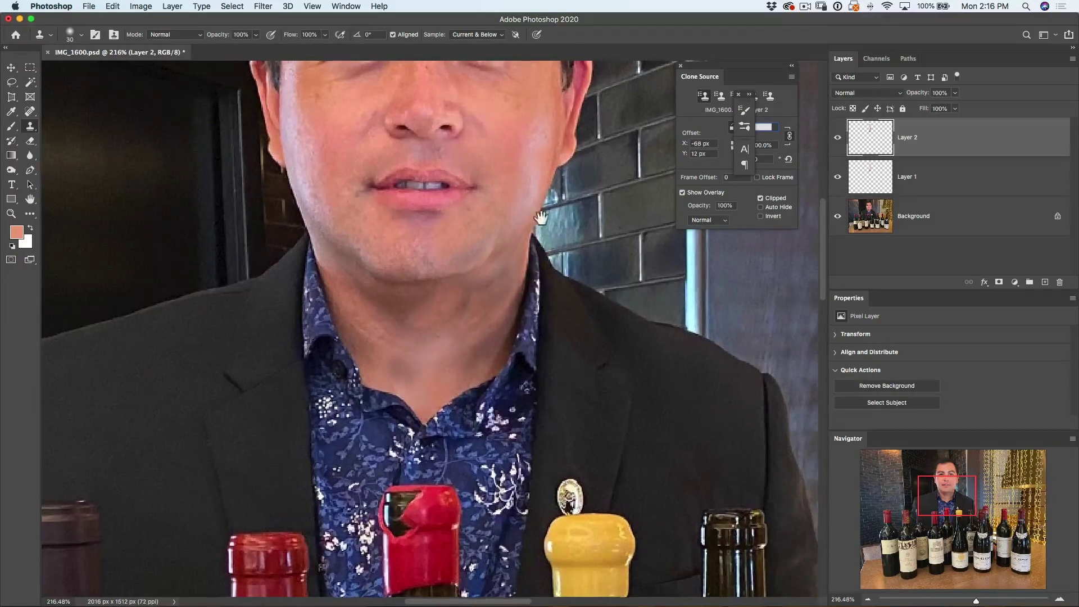
- Set Layer 2's blend mode to Soft Light
{"action": "scroll", "coordinate": [555, 241], "scroll_direction": "up", "scroll_amount": 5}
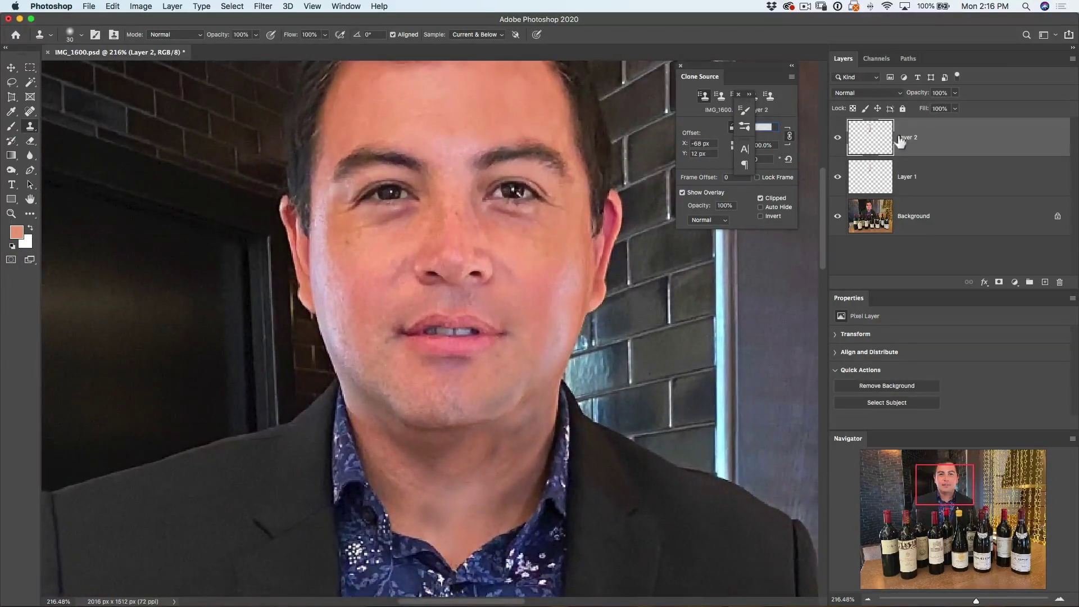
{"action": "left_click", "coordinate": [873, 94]}
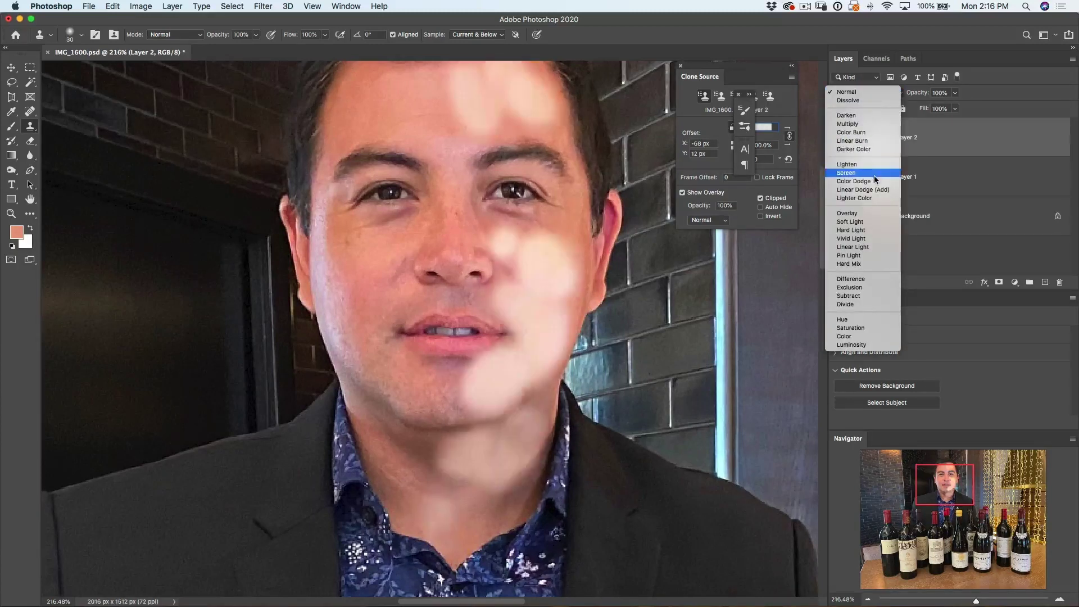
{"action": "left_click", "coordinate": [871, 221]}
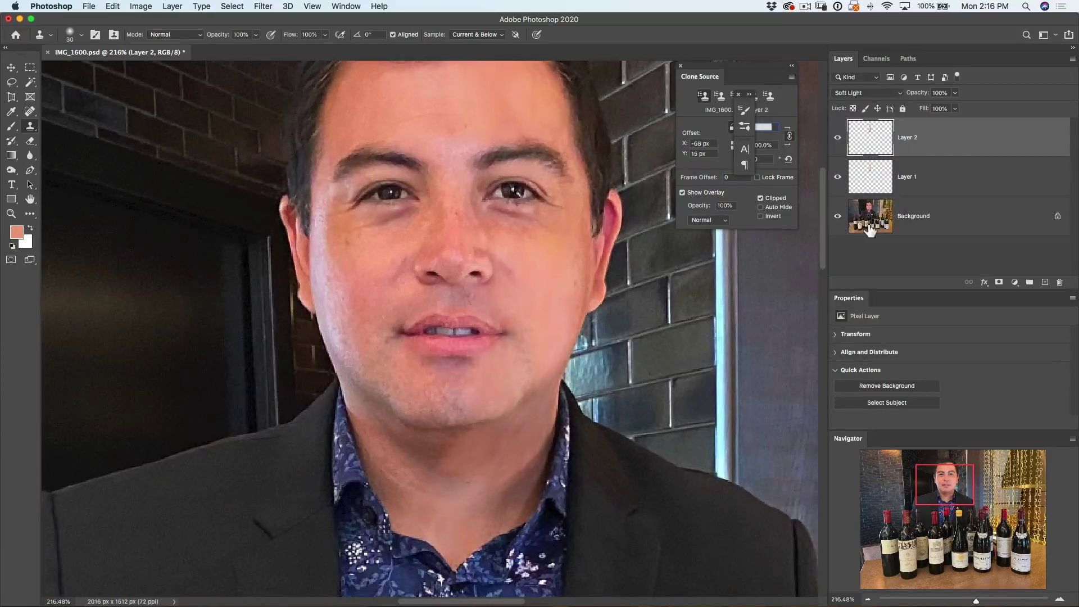
- Clone more skin texture across the neck from beneath the chin to the collar opening, resampling clean skin between strokes
{"action": "left_click_drag", "start_coordinate": [567, 234], "coordinate": [579, 312]}
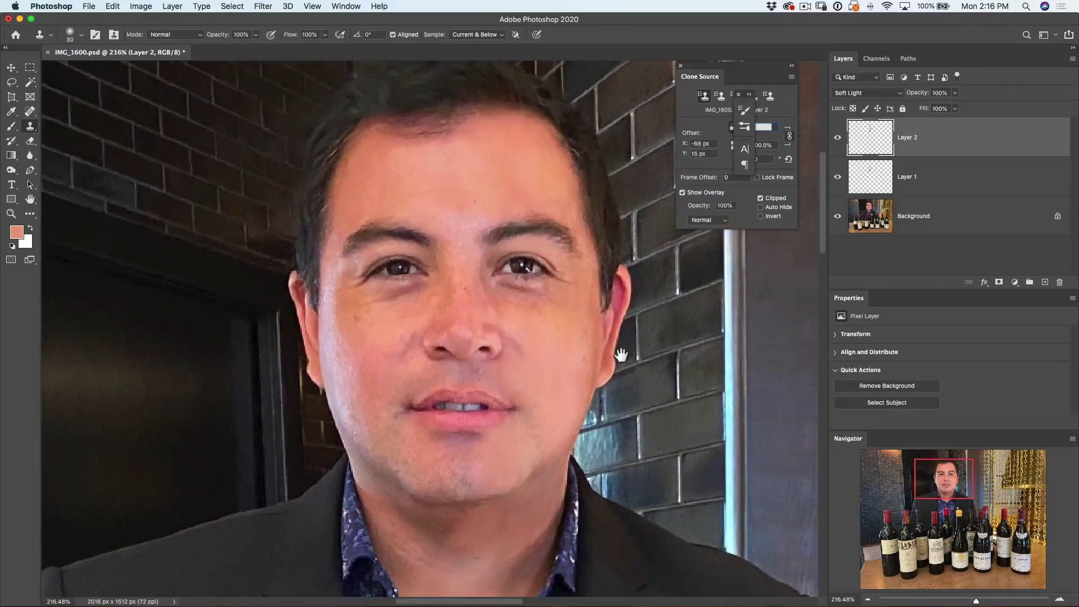
{"action": "left_click_drag", "start_coordinate": [625, 364], "coordinate": [601, 217]}
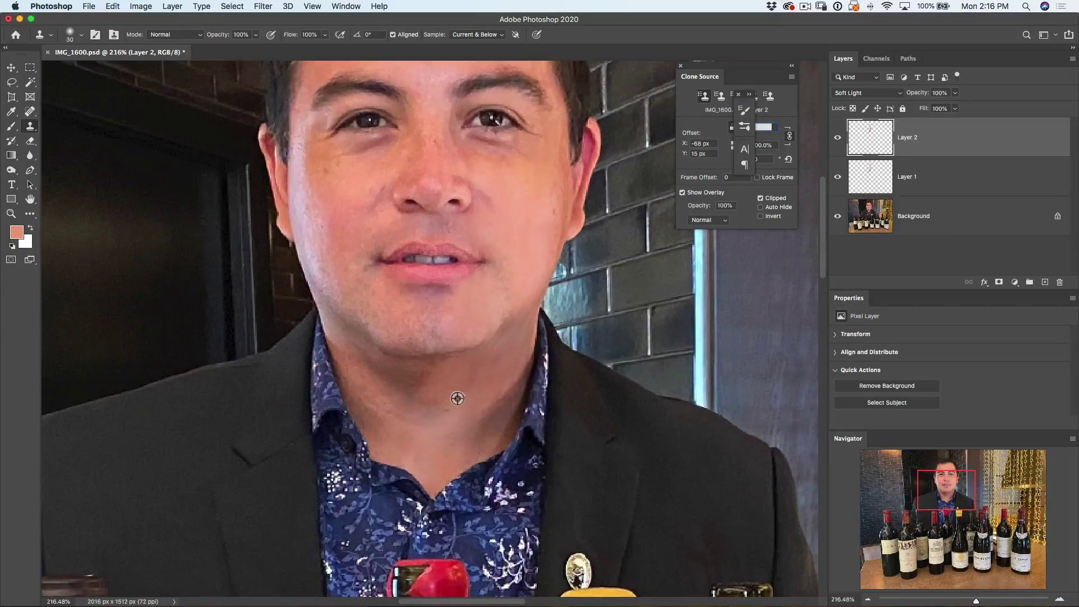
{"action": "left_click", "coordinate": [382, 413], "text": "alt"}
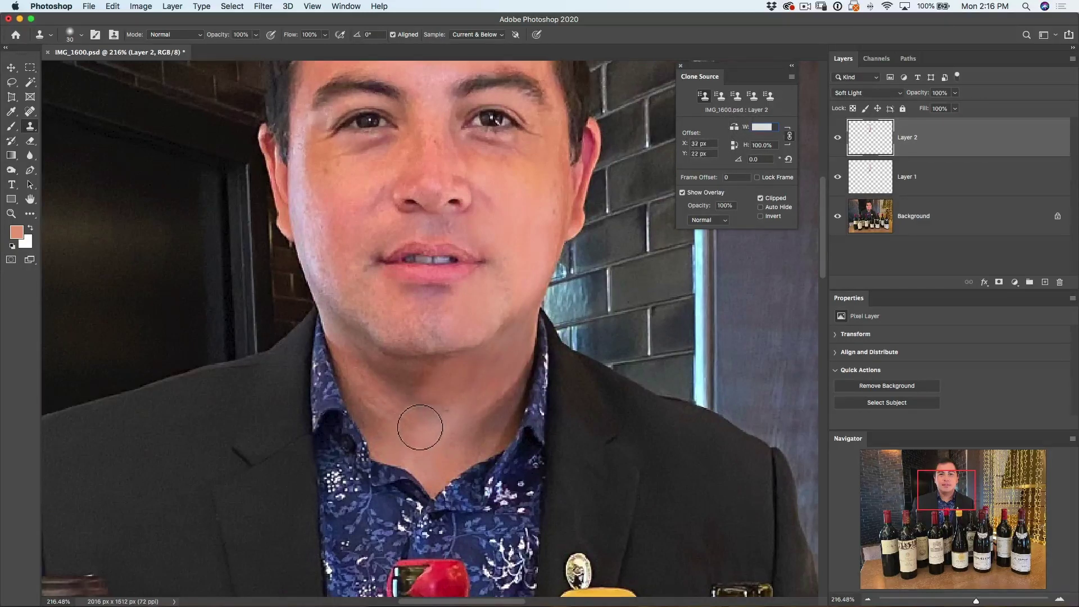
{"action": "left_click_drag", "start_coordinate": [441, 391], "coordinate": [450, 384]}
{"action": "mouse_move", "coordinate": [407, 448]}
{"action": "left_mouse_down"}
{"action": "mouse_move", "coordinate": [437, 451]}
{"action": "mouse_move", "coordinate": [416, 425]}
{"action": "mouse_move", "coordinate": [442, 456]}
{"action": "mouse_move", "coordinate": [439, 442]}
{"action": "mouse_move", "coordinate": [470, 437]}
{"action": "mouse_move", "coordinate": [434, 409]}
{"action": "mouse_move", "coordinate": [453, 407]}
{"action": "mouse_move", "coordinate": [472, 437]}
{"action": "left_mouse_up"}
{"action": "left_click", "coordinate": [384, 387], "text": "alt"}
{"action": "left_click", "coordinate": [369, 376], "text": "alt"}
{"action": "mouse_move", "coordinate": [433, 395]}
{"action": "left_mouse_down"}
{"action": "mouse_move", "coordinate": [413, 428]}
{"action": "mouse_move", "coordinate": [443, 441]}
{"action": "mouse_move", "coordinate": [449, 468]}
{"action": "left_mouse_up"}
{"action": "left_click", "coordinate": [363, 413], "text": "alt"}
- Reduce the brush to 15 px and clone skin texture along the retouched neck edge beside the shirt collar
{"action": "key", "text": "bracketleft"}
{"action": "key", "text": "bracketleft"}
{"action": "key", "text": "bracketleft"}
{"action": "left_click", "coordinate": [467, 432], "text": "alt"}
{"action": "left_click_drag", "start_coordinate": [498, 437], "coordinate": [510, 444]}
{"action": "left_click_drag", "start_coordinate": [490, 365], "coordinate": [503, 368]}
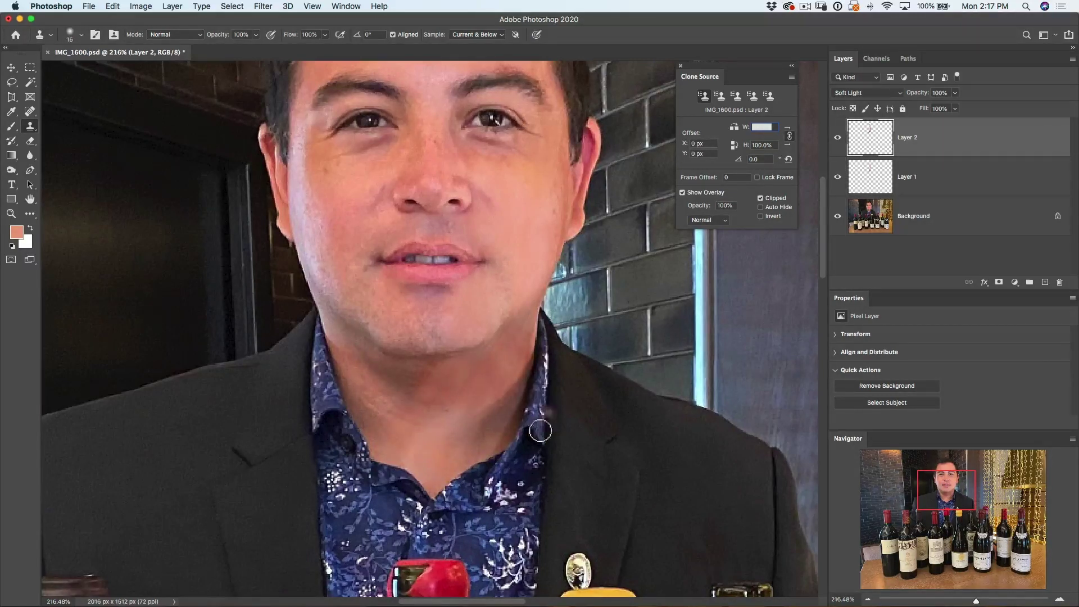
- Enlarge the brush to 30 px, try cloning texture onto the lower neck, and undo that stroke
{"action": "left_click", "coordinate": [385, 400], "text": "alt"}
{"action": "key", "text": "bracketright"}
{"action": "key", "text": "bracketright"}
{"action": "key", "text": "bracketright"}
{"action": "left_click_drag", "start_coordinate": [423, 455], "coordinate": [411, 436]}
{"action": "key", "text": "super+z"}
- Toggle the visibility of Layer 1 and Layer 2 to compare the portrait before and after retouching
{"action": "scroll", "coordinate": [612, 421], "scroll_direction": "down", "scroll_amount": 7}
{"action": "scroll", "coordinate": [581, 362], "scroll_direction": "up", "scroll_amount": 5}
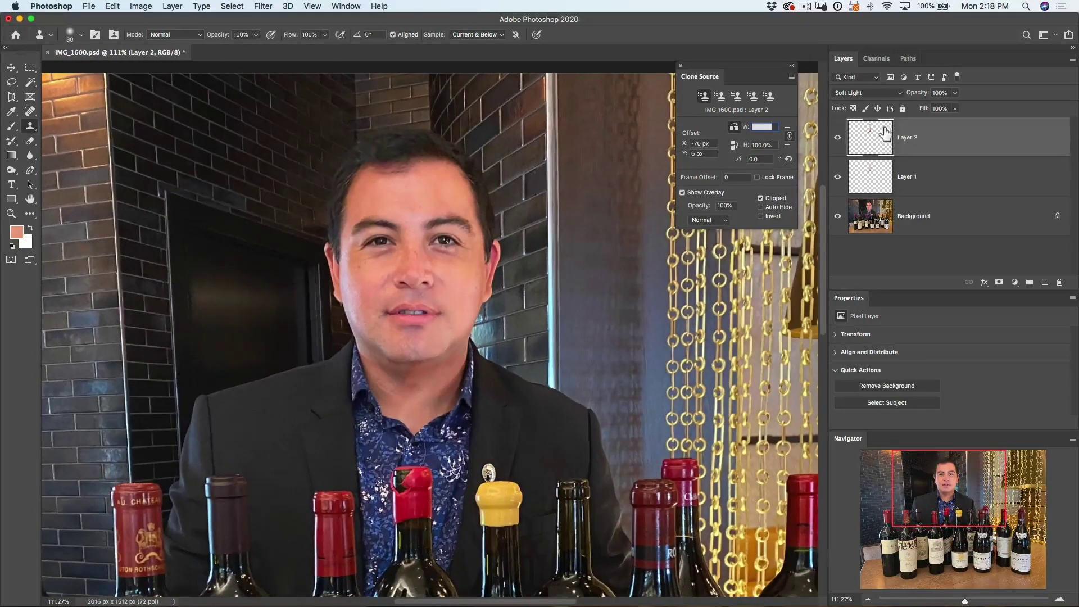
{"action": "left_click", "coordinate": [839, 180]}
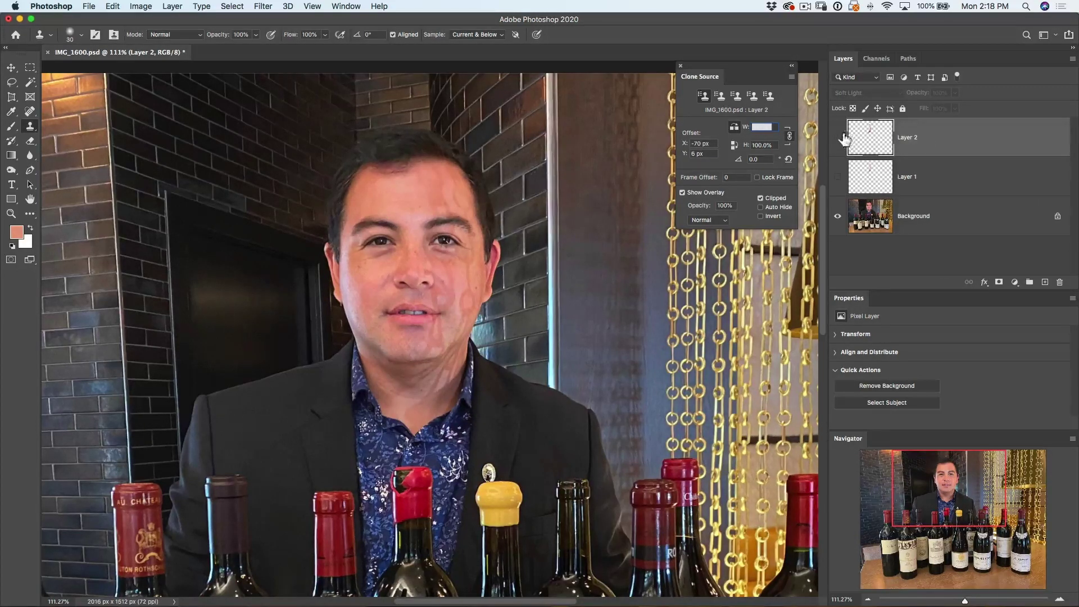
{"action": "left_click", "coordinate": [843, 177]}
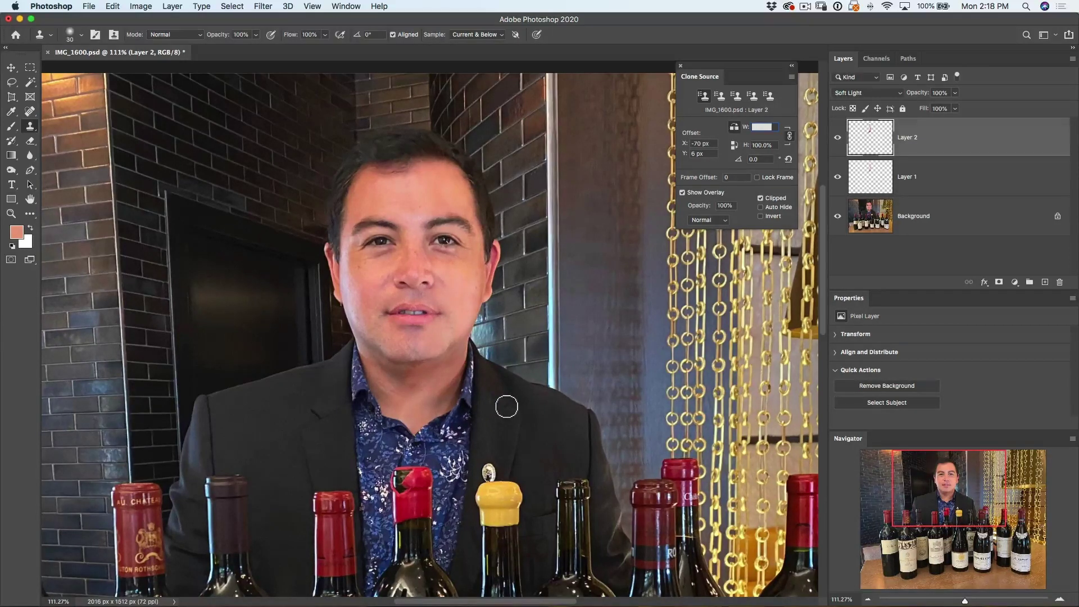
- Bring up the brush's Transfer options and clone skin texture onto the neck with a 35 px brush
{"action": "left_click", "coordinate": [346, 6]}
{"action": "left_click", "coordinate": [371, 107]}
{"action": "left_click", "coordinate": [555, 208]}
{"action": "left_click", "coordinate": [709, 106]}
{"action": "key", "text": "bracketright"}
{"action": "left_click", "coordinate": [404, 398], "text": "alt"}
{"action": "left_click_drag", "start_coordinate": [437, 396], "coordinate": [433, 406]}
- Switch to the Brush tool on Layer 1 for the neck, and return to the Clone Stamp on Layer 2
{"action": "key", "text": "alt+bracketleft"}
{"action": "key", "text": "b"}
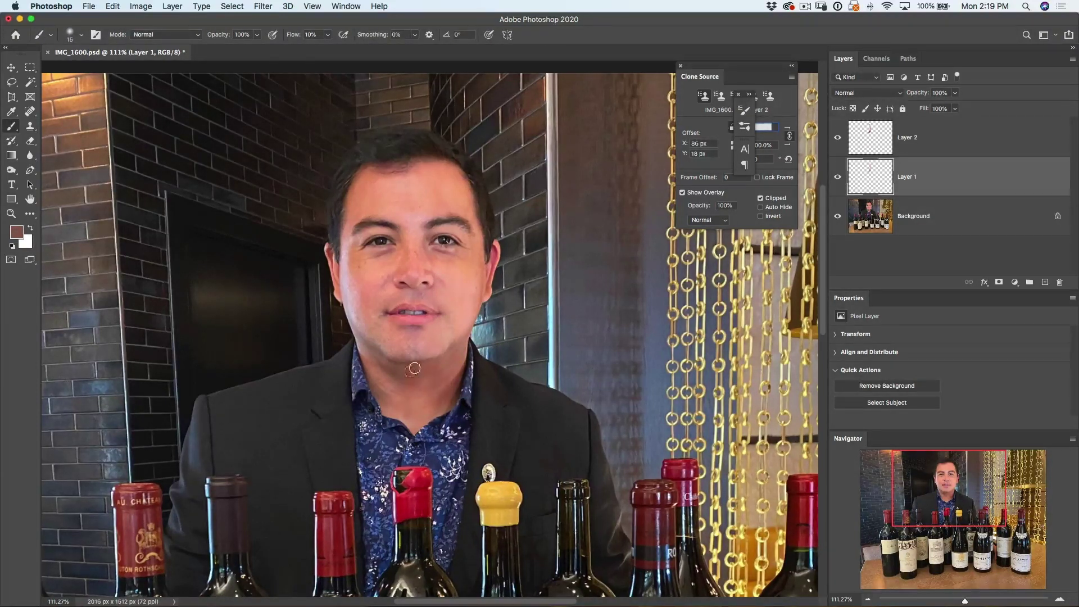
{"action": "key", "text": "alt+bracketright"}
{"action": "key", "text": "s"}
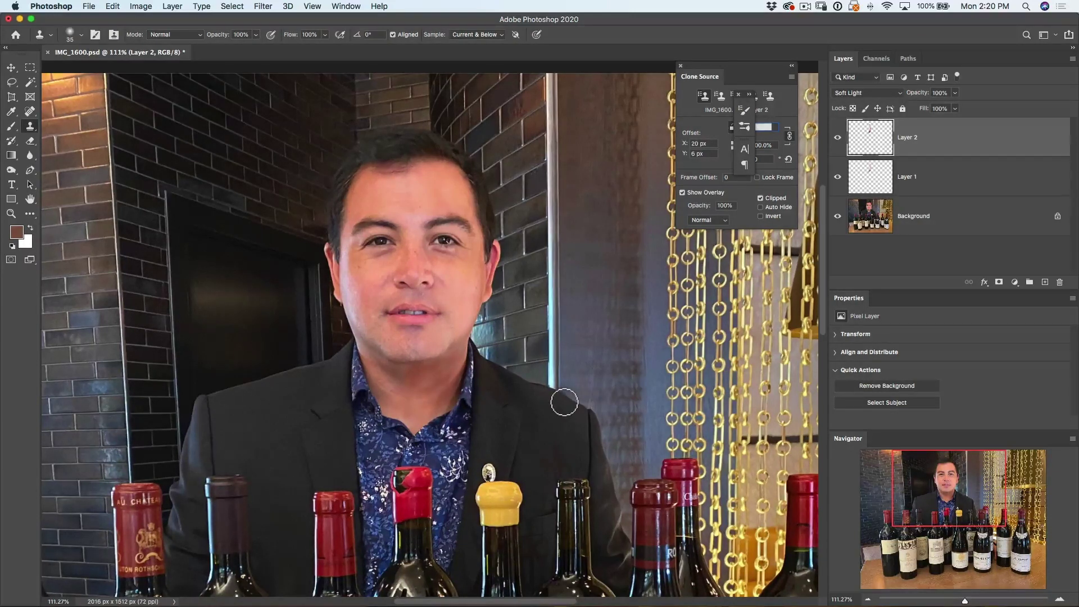